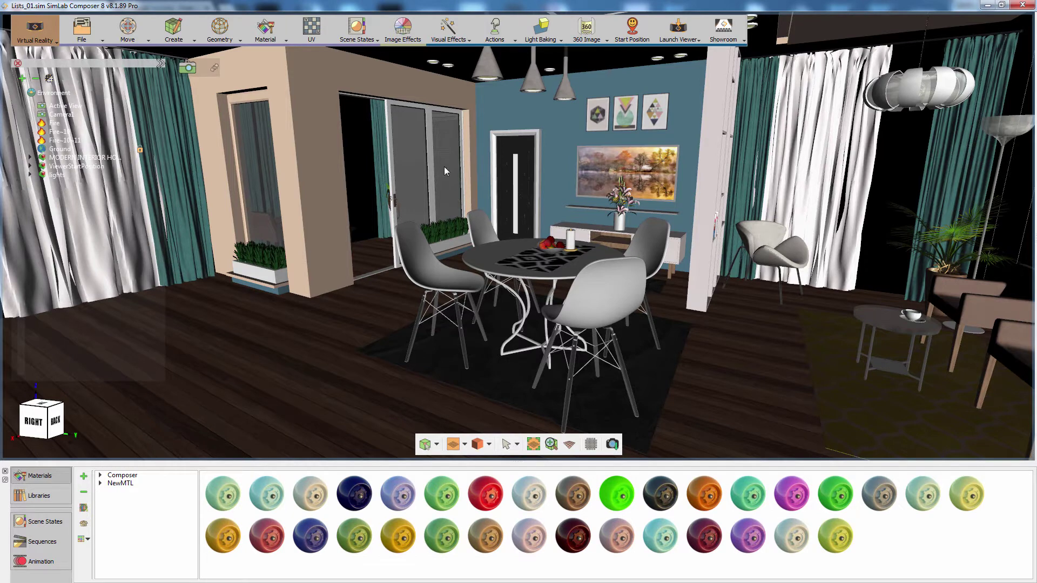
# Step: Open the scene state capture settings and exclude everything except materials
pyautogui.click(357, 30)
pyautogui.click(359, 58)
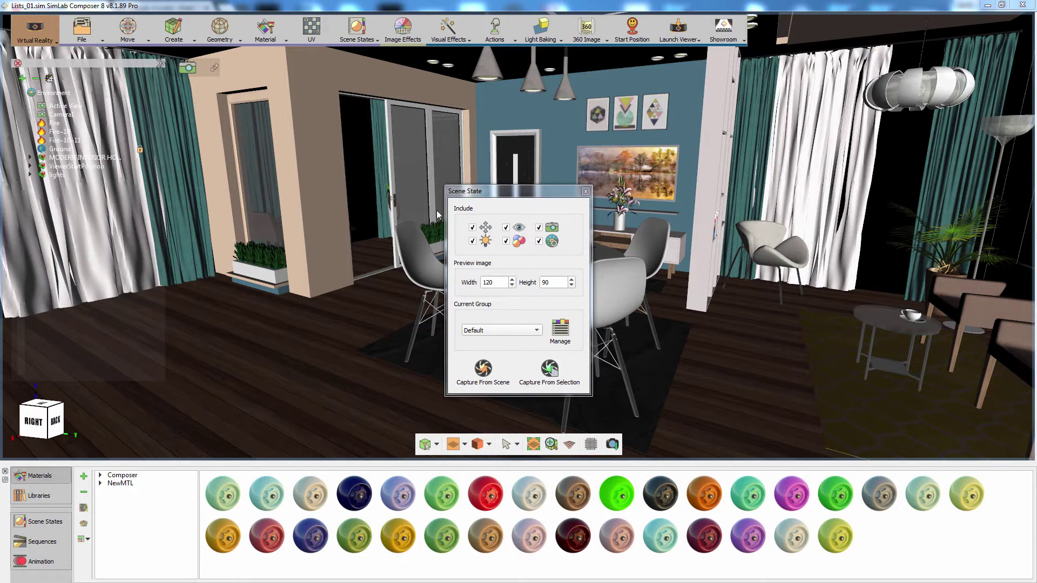
pyautogui.click(473, 227)
pyautogui.click(506, 228)
pyautogui.click(538, 228)
pyautogui.click(538, 241)
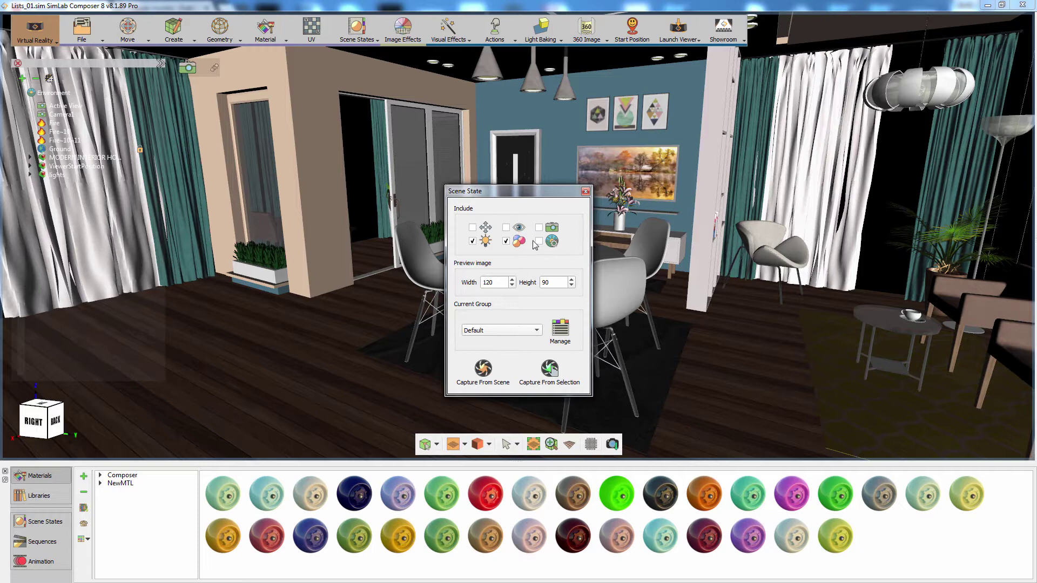
pyautogui.click(473, 241)
# Step: Capture a scene state of the selected Dining group with its grey chairs
pyautogui.moveTo(508, 195); pyautogui.dragTo(291, 199)
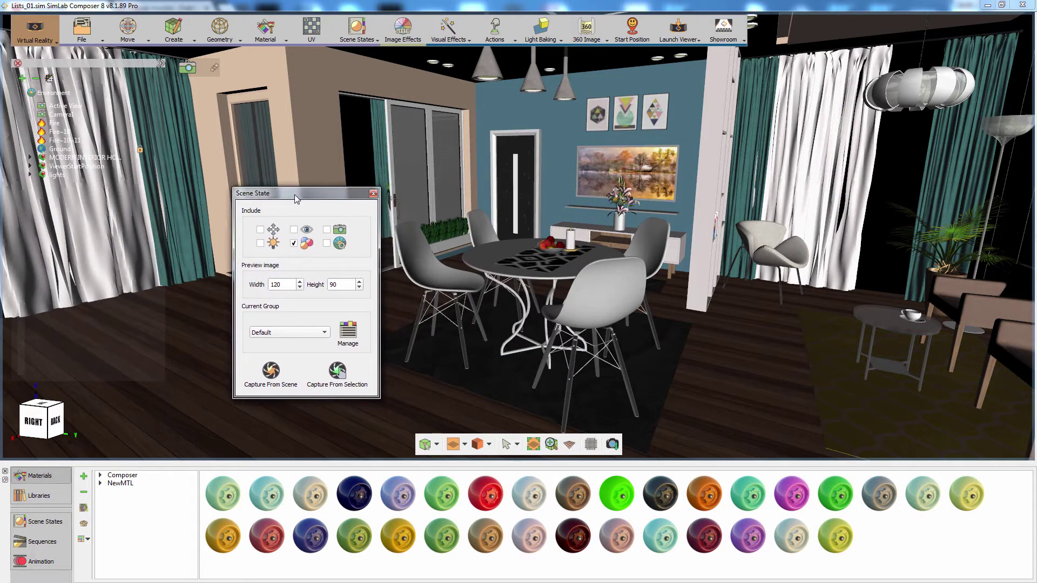
pyautogui.click(405, 241)
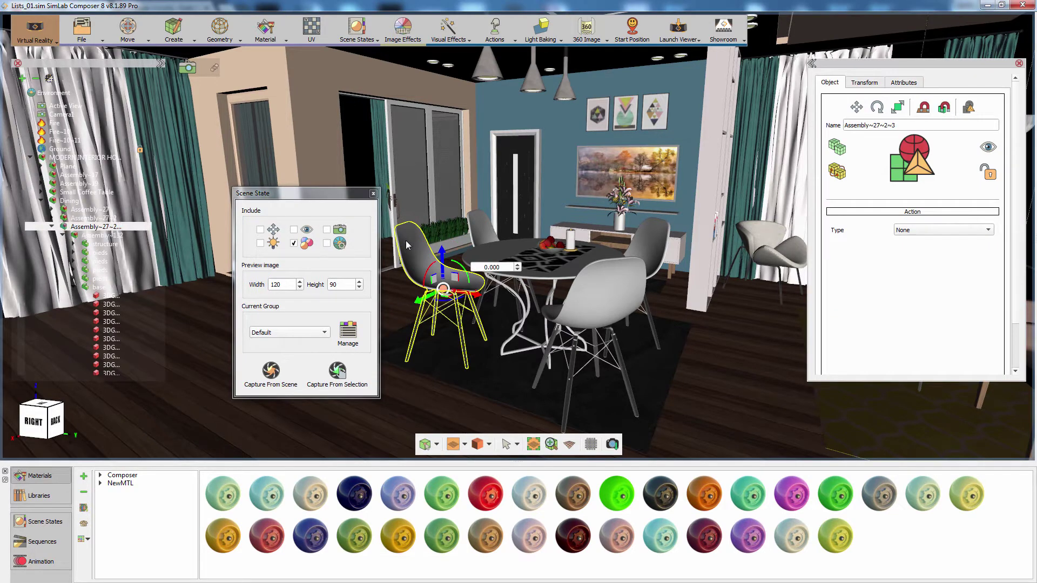
pyautogui.click(406, 241)
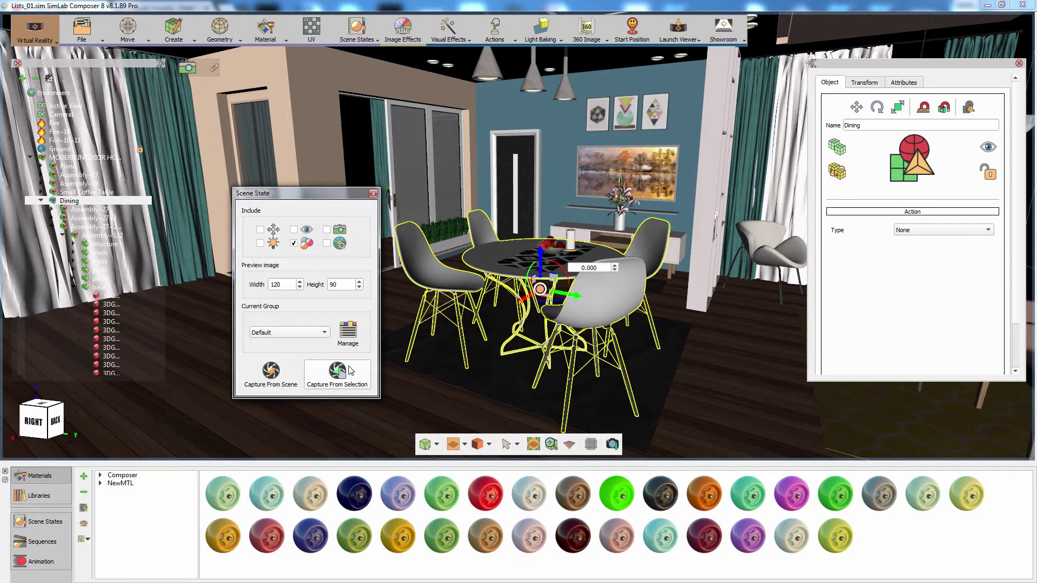
# Step: Recolour the chair seat material to blue #669fbe and capture the Dining group as another scene state
pyautogui.click(435, 264)
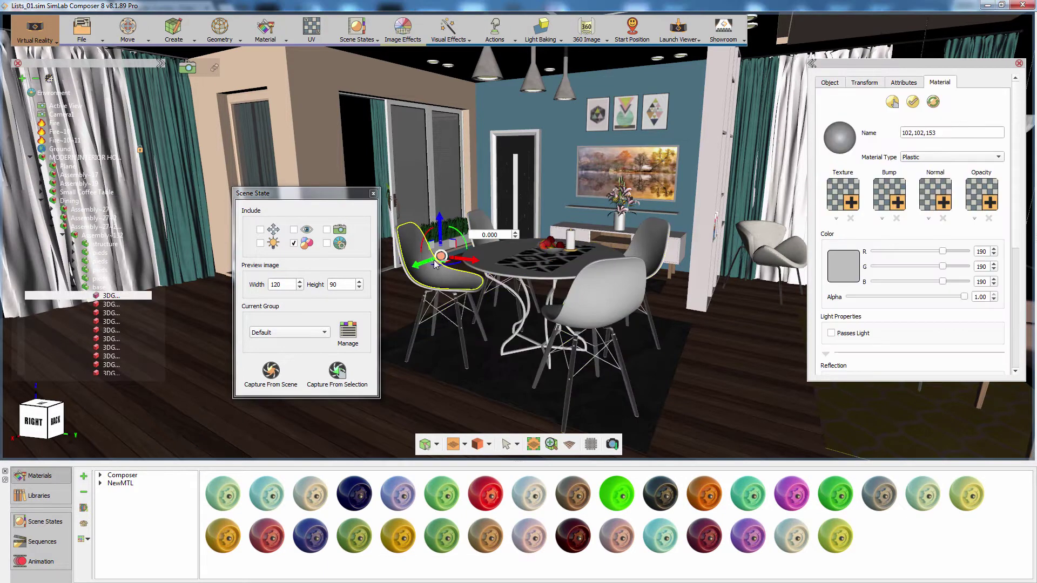
pyautogui.click(840, 268)
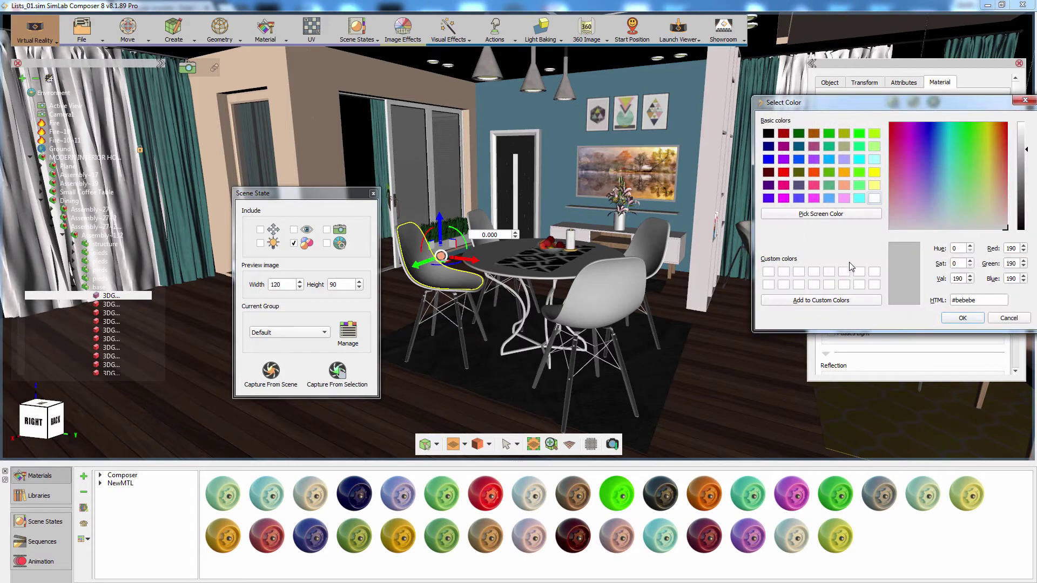
pyautogui.click(941, 180)
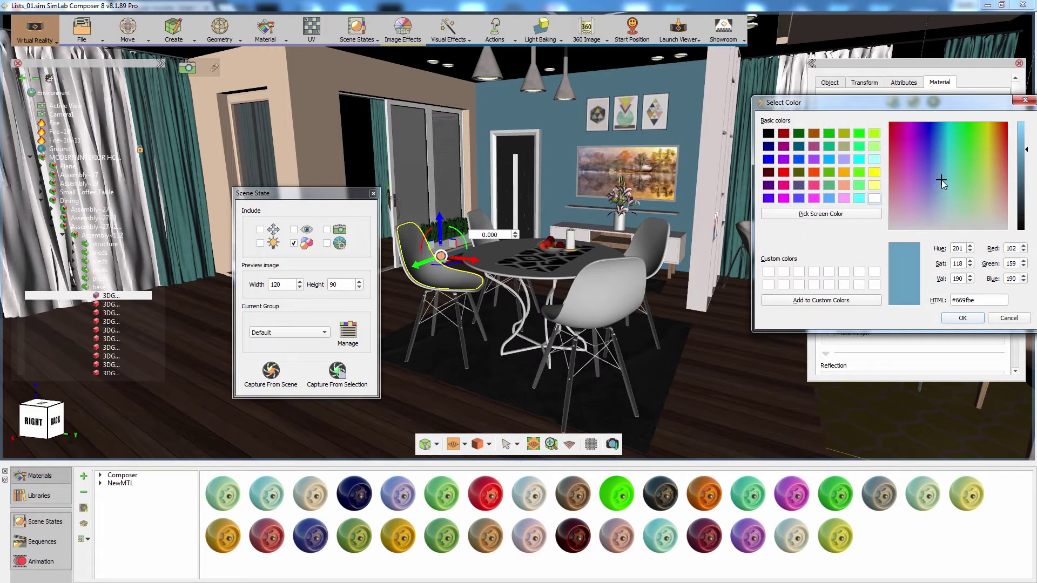
pyautogui.click(960, 319)
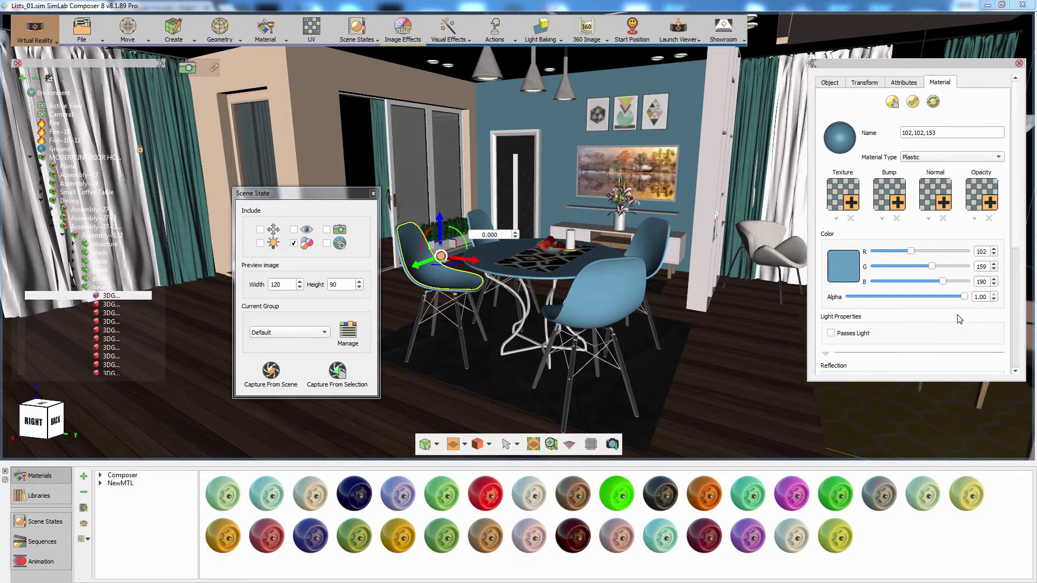
pyautogui.click(71, 201)
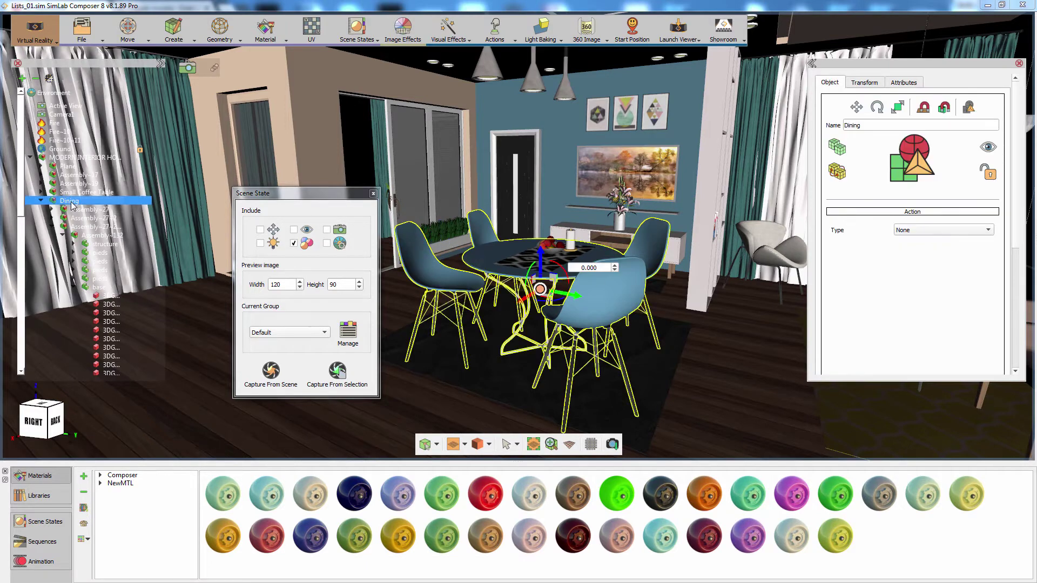
pyautogui.click(337, 370)
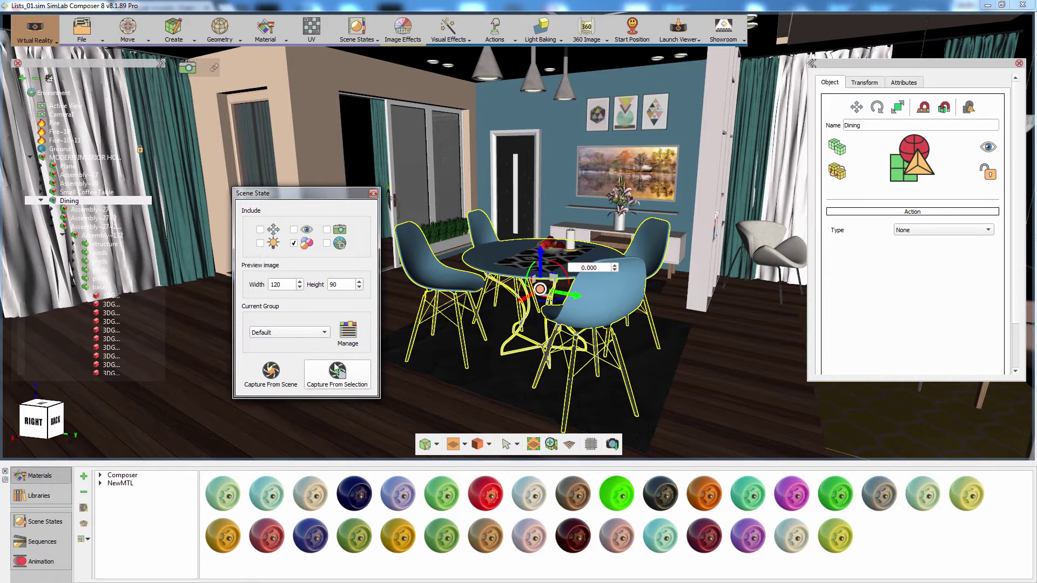
# Step: Recolour the chair seat material to an orange-brown and capture the Dining group as a further scene state
pyautogui.click(474, 273)
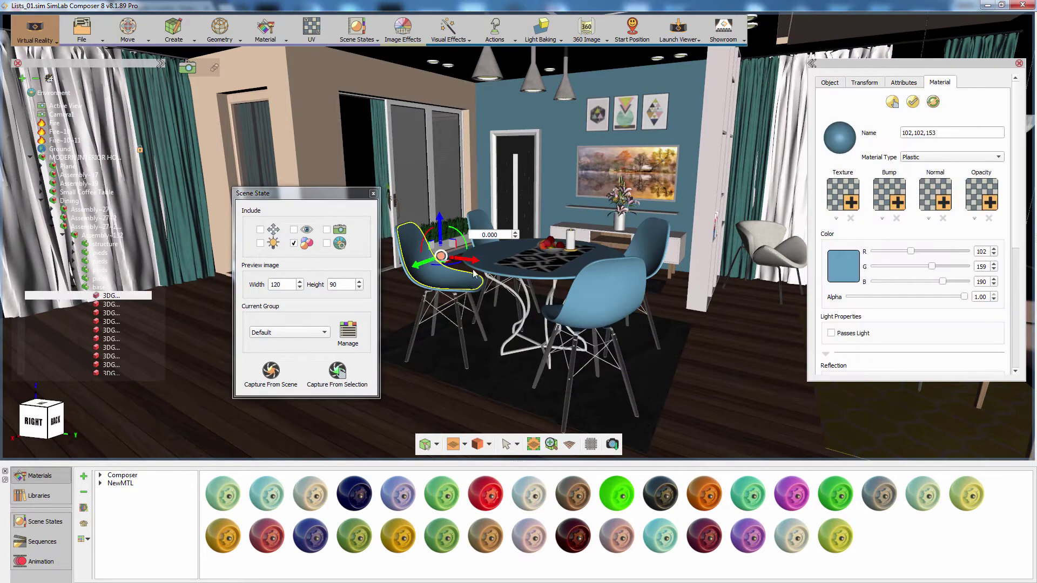
pyautogui.click(837, 266)
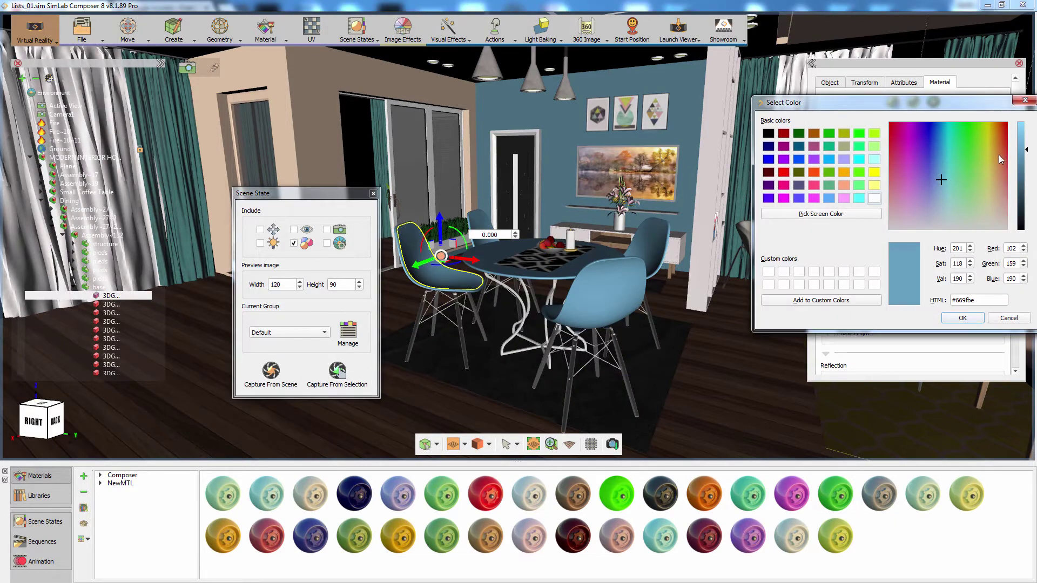
pyautogui.click(996, 154)
pyautogui.click(965, 319)
pyautogui.click(70, 200)
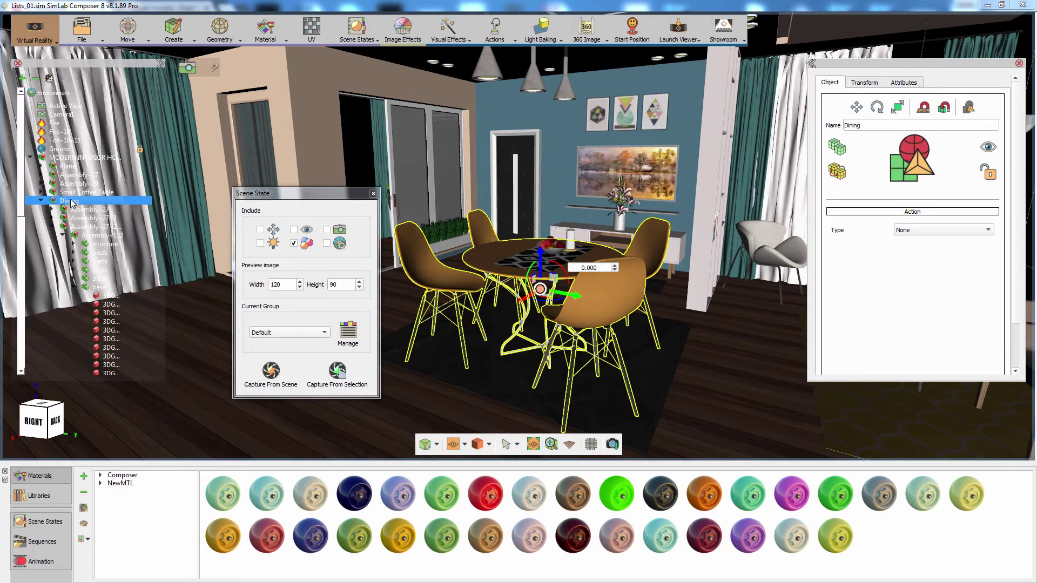
pyautogui.click(330, 365)
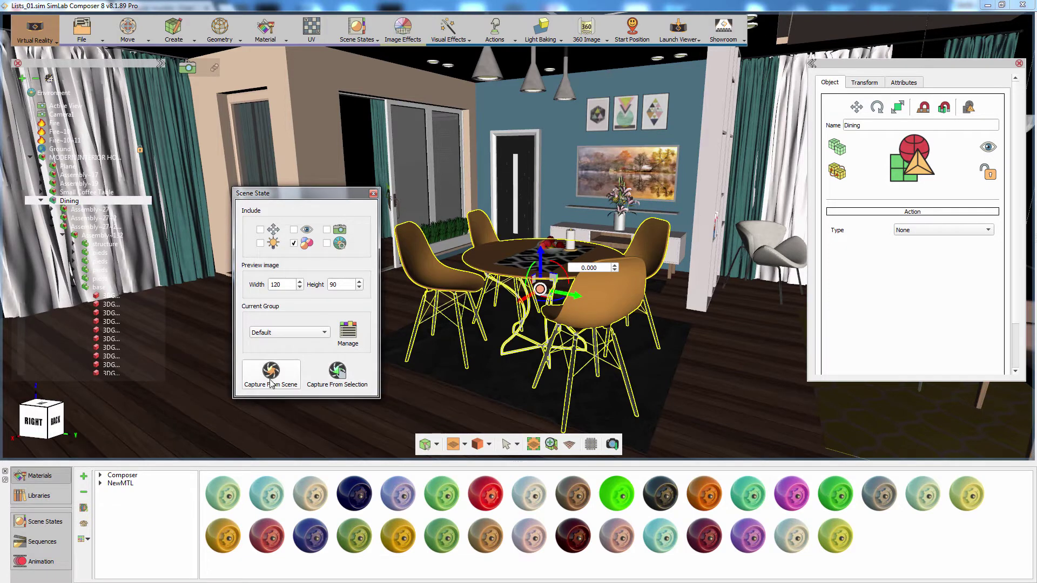
# Step: Apply Scene17, Scene18 and Scene19 to the scene in turn, return to Scene17, and close the capture settings
pyautogui.click(63, 521)
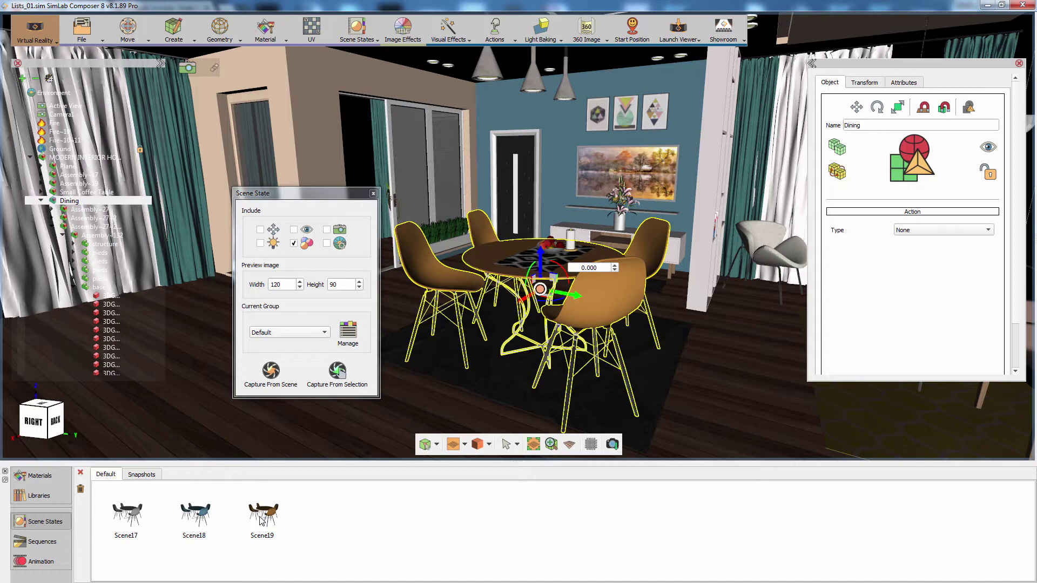
pyautogui.click(127, 516)
pyautogui.click(429, 400)
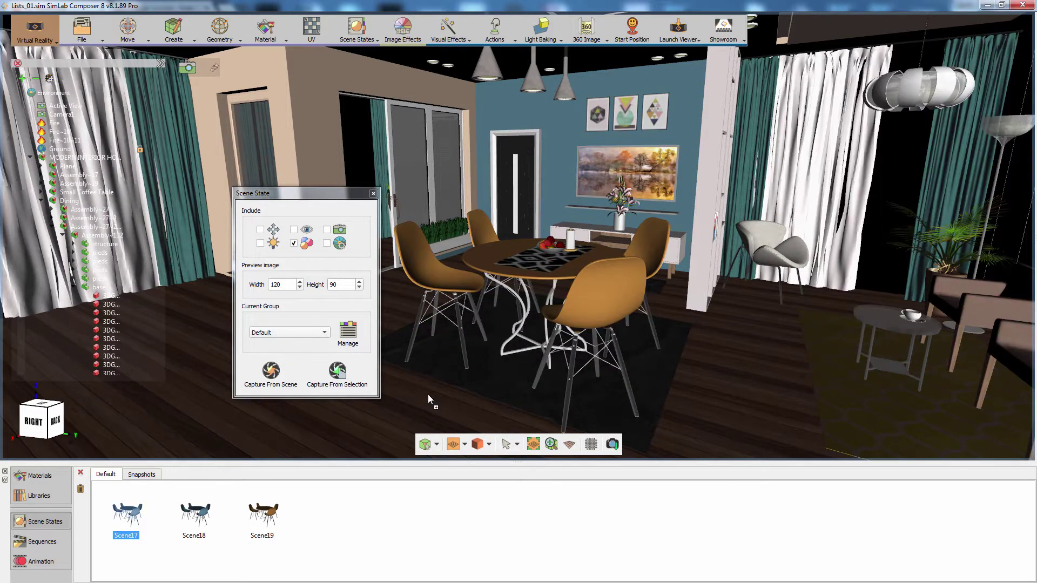
pyautogui.click(195, 514)
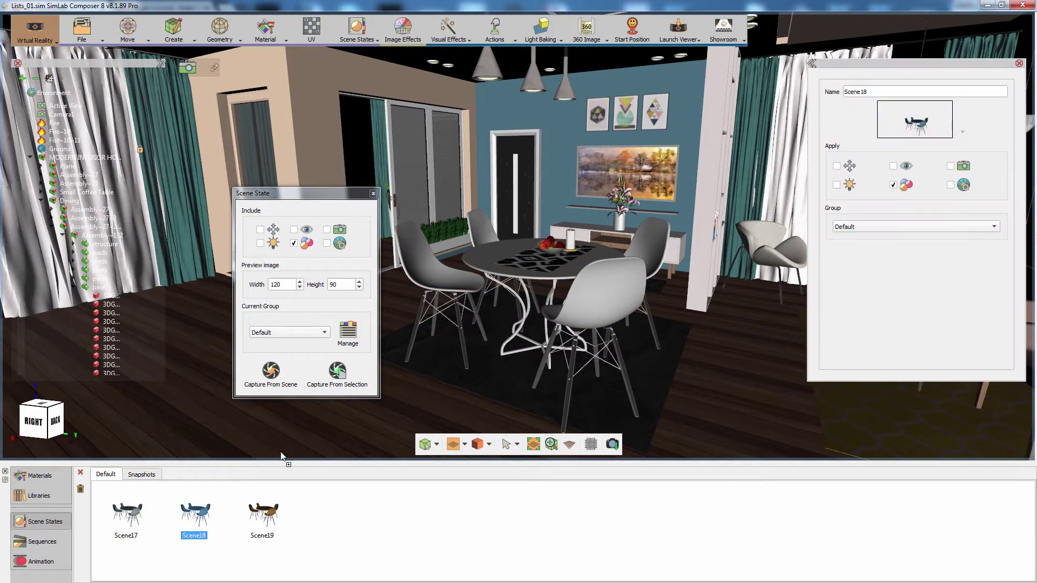
pyautogui.moveTo(451, 373); pyautogui.dragTo(451, 373)
pyautogui.moveTo(264, 514); pyautogui.dragTo(441, 380)
pyautogui.click(441, 382)
pyautogui.click(137, 512)
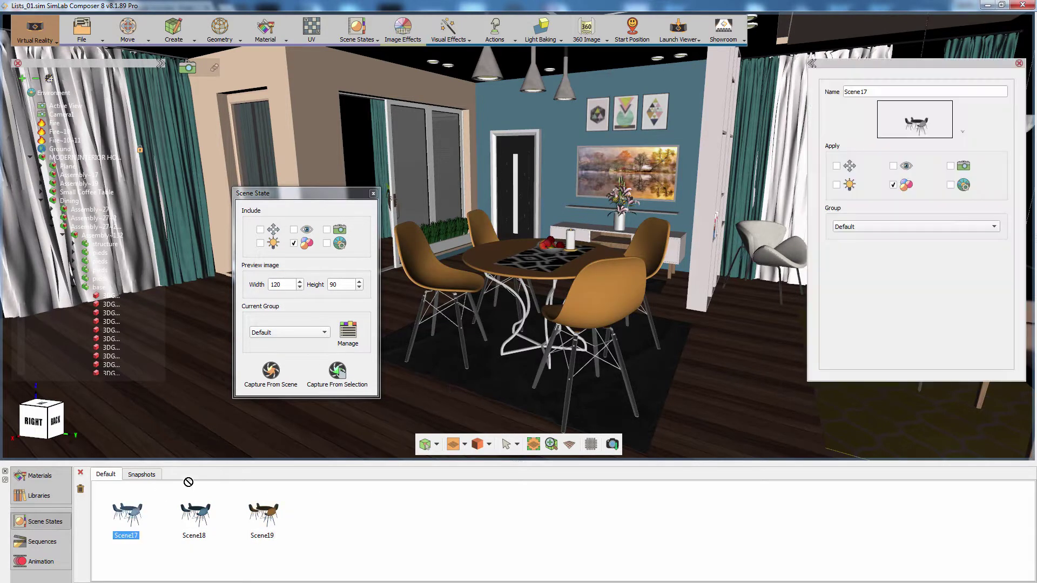
pyautogui.click(491, 336)
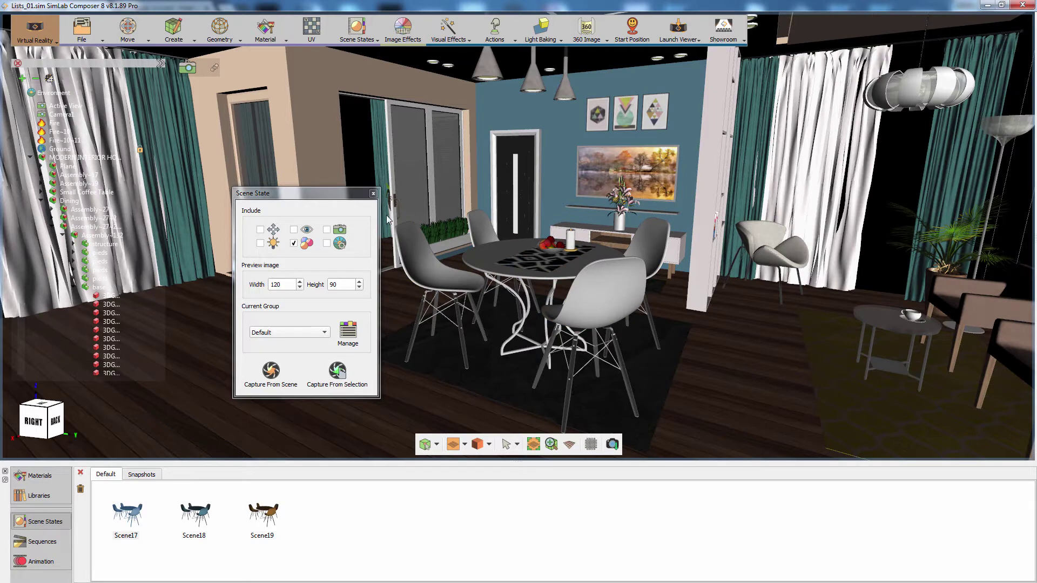
pyautogui.click(373, 194)
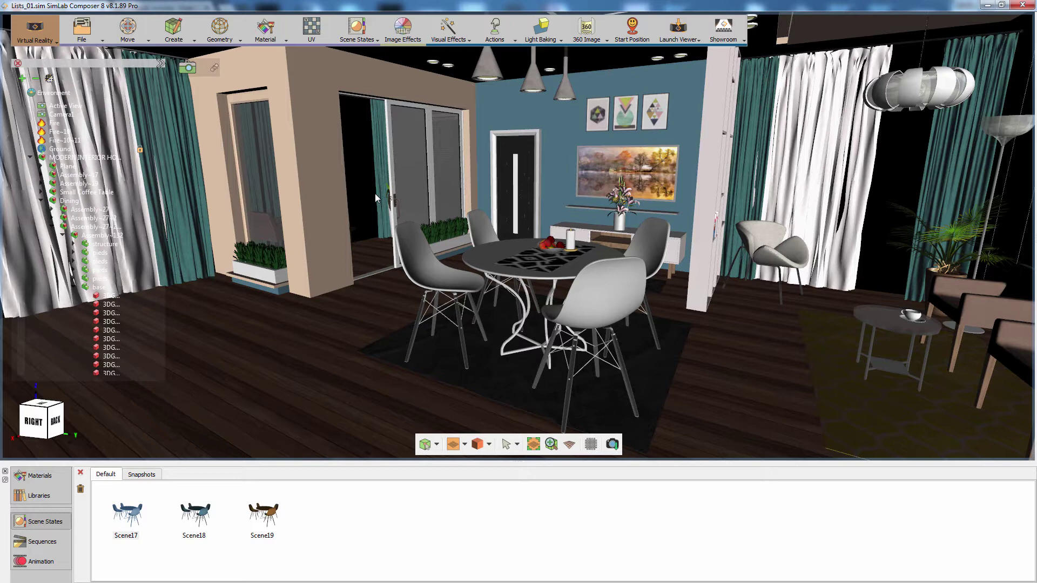
# Step: Open Visualize Scene Options and add the Dining group as a trigger with a list pin
pyautogui.click(486, 42)
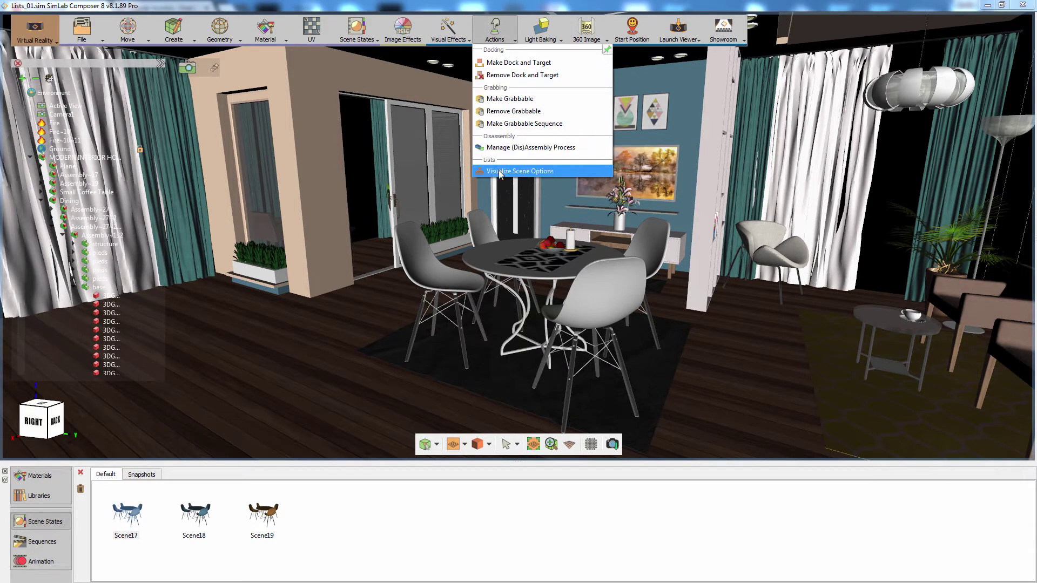
pyautogui.click(500, 172)
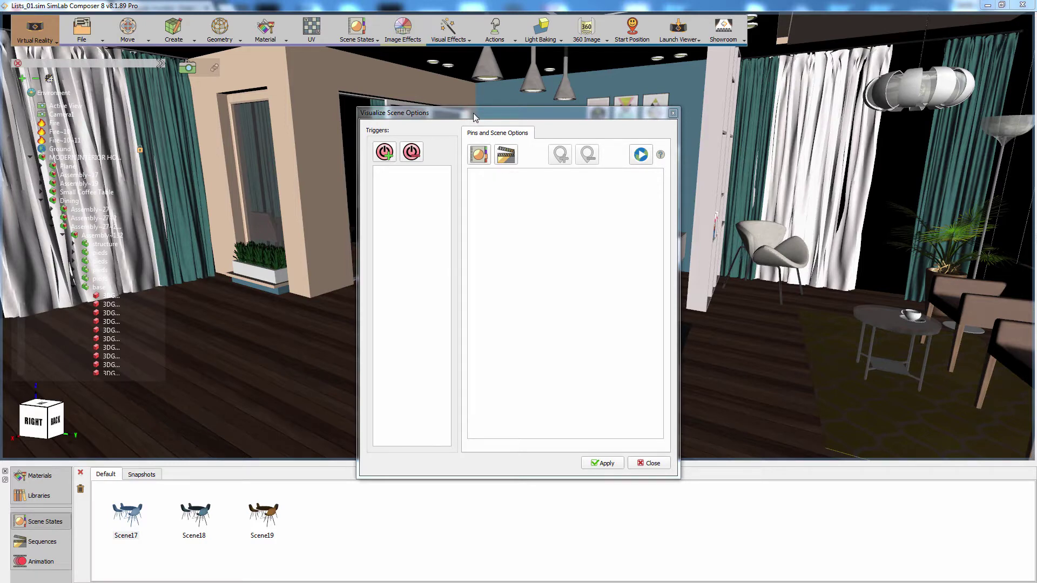
pyautogui.moveTo(474, 117); pyautogui.dragTo(691, 105)
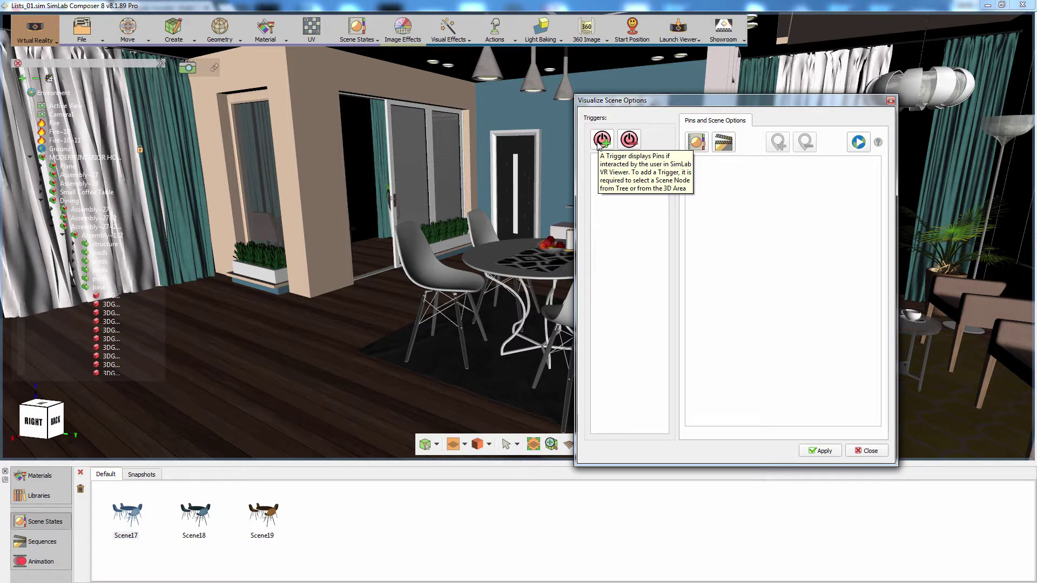
pyautogui.click(75, 202)
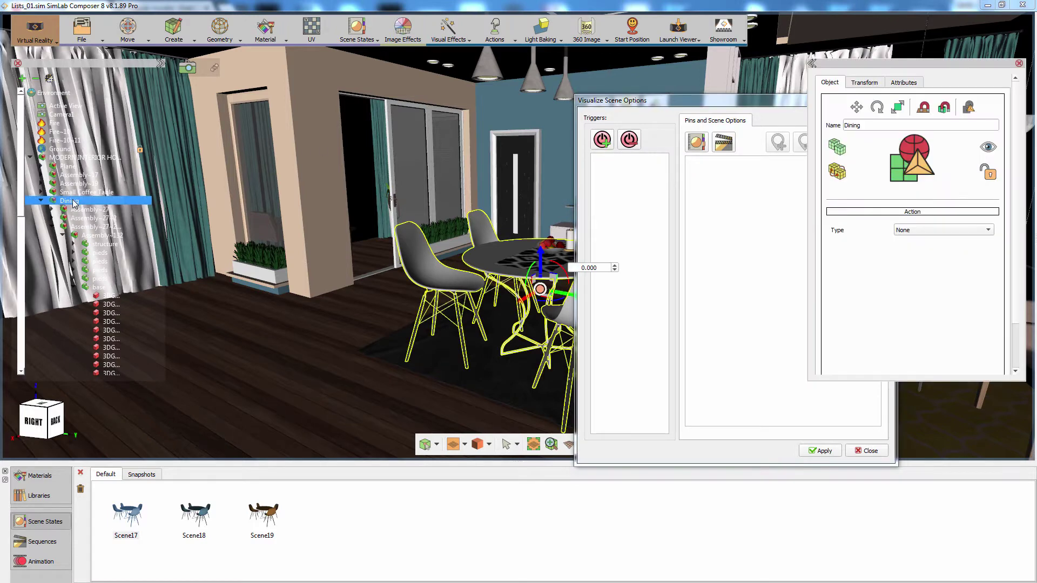
pyautogui.click(602, 140)
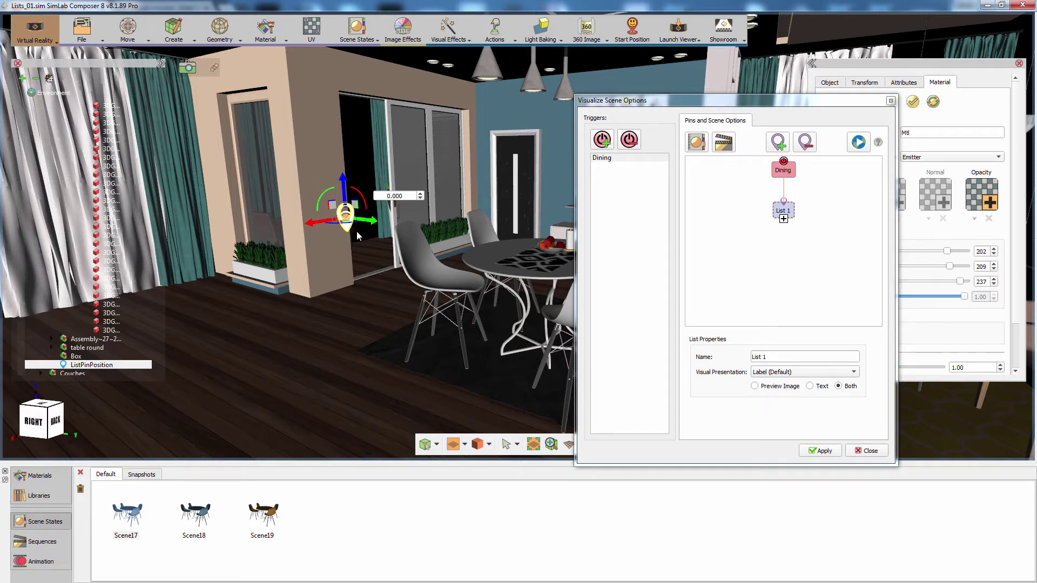
# Step: Place the list pin by the fruit bowl on the dining table and raise it slightly
pyautogui.moveTo(358, 235); pyautogui.dragTo(388, 250, button='middle')
pyautogui.moveTo(471, 236); pyautogui.dragTo(500, 274, button='middle')
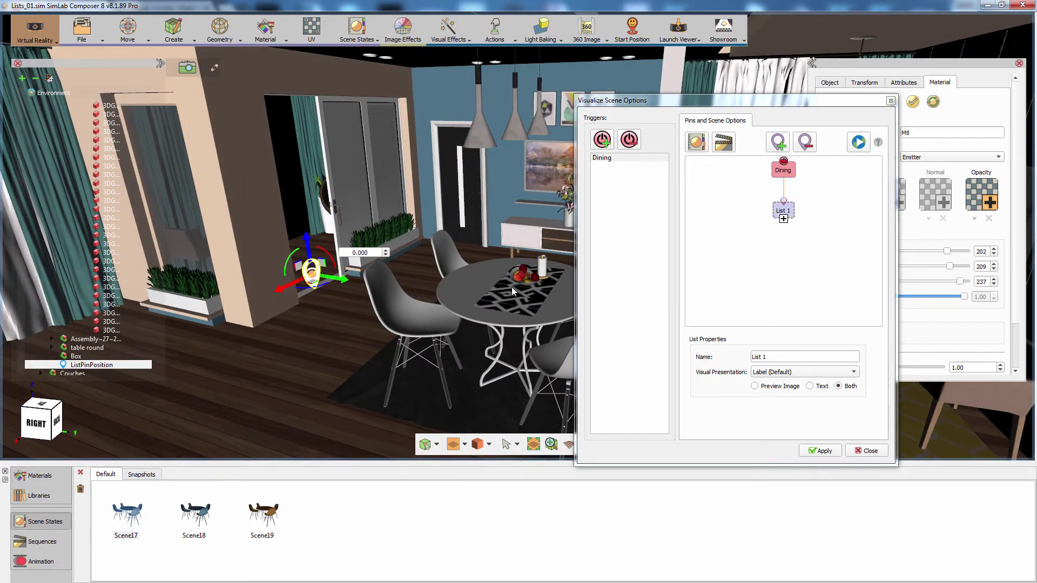
pyautogui.press('s')
pyautogui.click(511, 286)
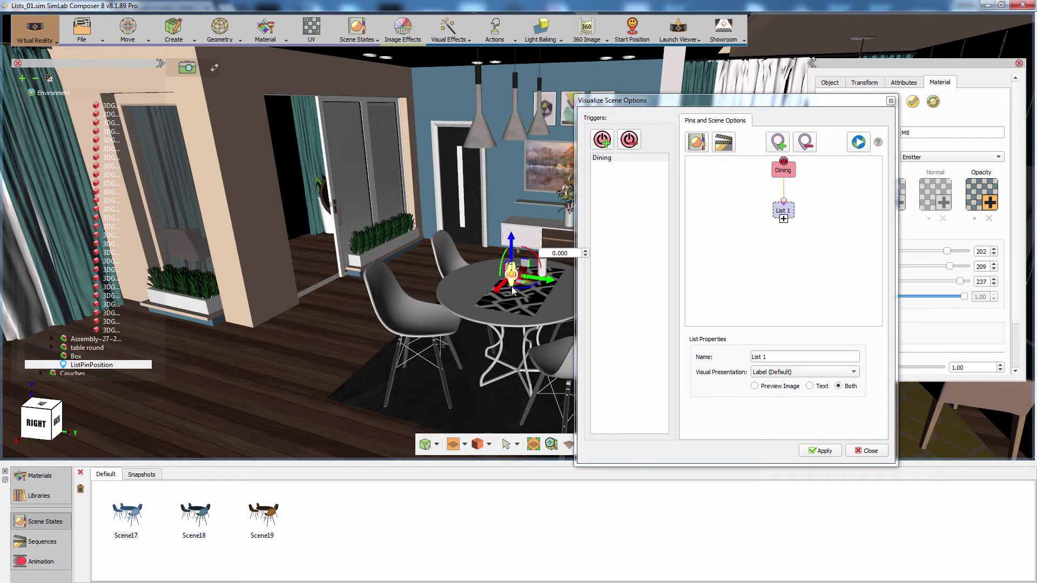
pyautogui.moveTo(511, 243); pyautogui.dragTo(511, 226)
# Step: Fine-tune the list pin's position above the fruit bowl, raising it by about 0.05
pyautogui.moveTo(459, 255); pyautogui.dragTo(491, 285, button='right')
pyautogui.moveTo(490, 284); pyautogui.dragTo(443, 232, button='middle')
pyautogui.moveTo(443, 232); pyautogui.dragTo(452, 275, button='right')
pyautogui.scroll(3, 452, 276)
pyautogui.moveTo(452, 275); pyautogui.dragTo(236, 216, button='middle')
pyautogui.moveTo(490, 235); pyautogui.dragTo(503, 235, button='right')
pyautogui.moveTo(485, 235); pyautogui.dragTo(512, 235)
pyautogui.scroll(-4, 515, 300)
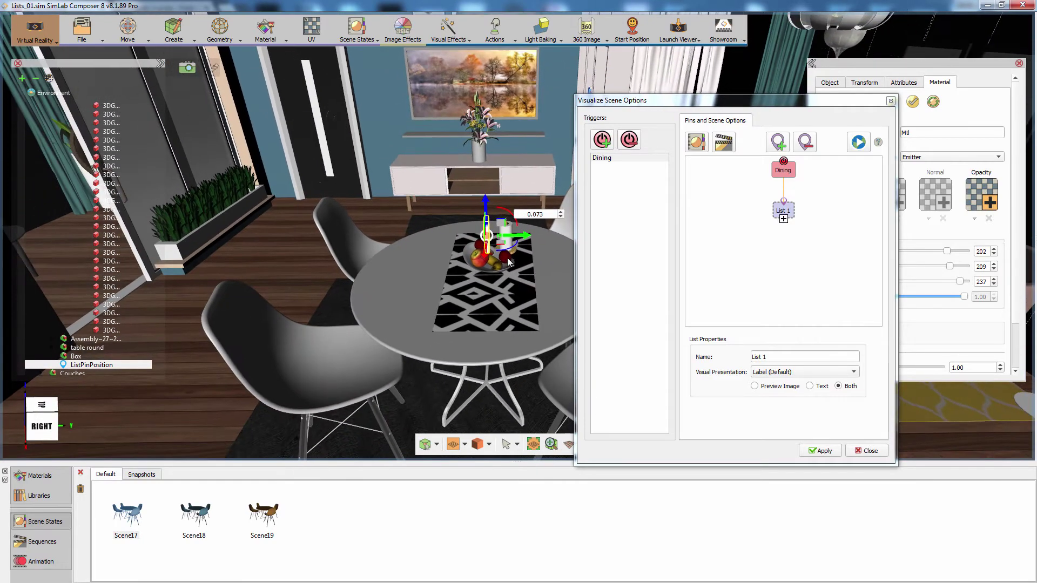
pyautogui.moveTo(508, 277); pyautogui.dragTo(344, 259, button='right')
pyautogui.moveTo(344, 263); pyautogui.dragTo(399, 252)
pyautogui.moveTo(469, 180); pyautogui.dragTo(469, 177)
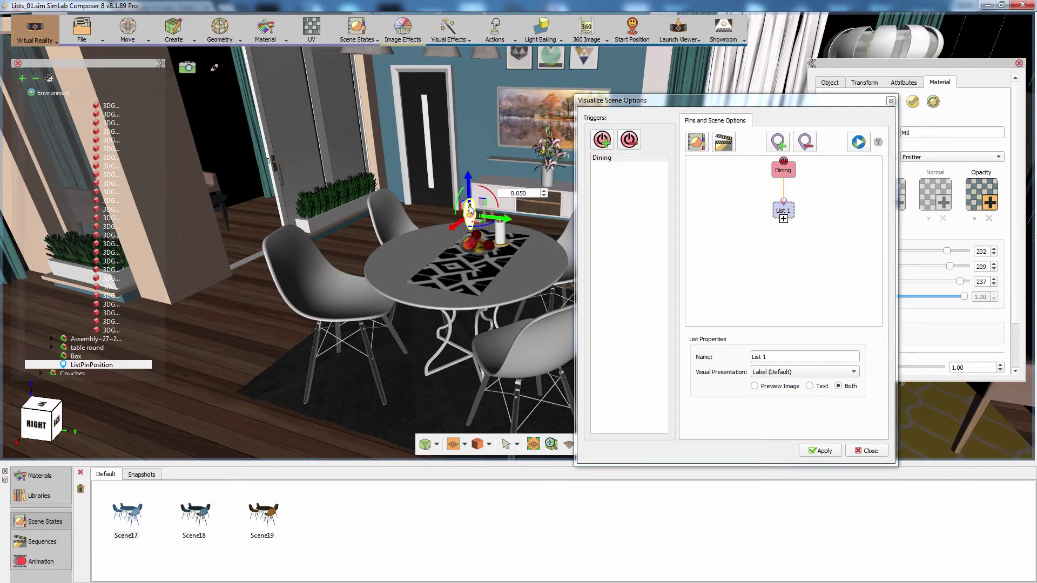
pyautogui.moveTo(475, 216); pyautogui.dragTo(478, 213)
# Step: Add the scene states Scene17, Scene18 and Scene19 to List 1 under the Dining trigger
pyautogui.moveTo(137, 514); pyautogui.dragTo(783, 219)
pyautogui.moveTo(756, 102); pyautogui.dragTo(659, 101)
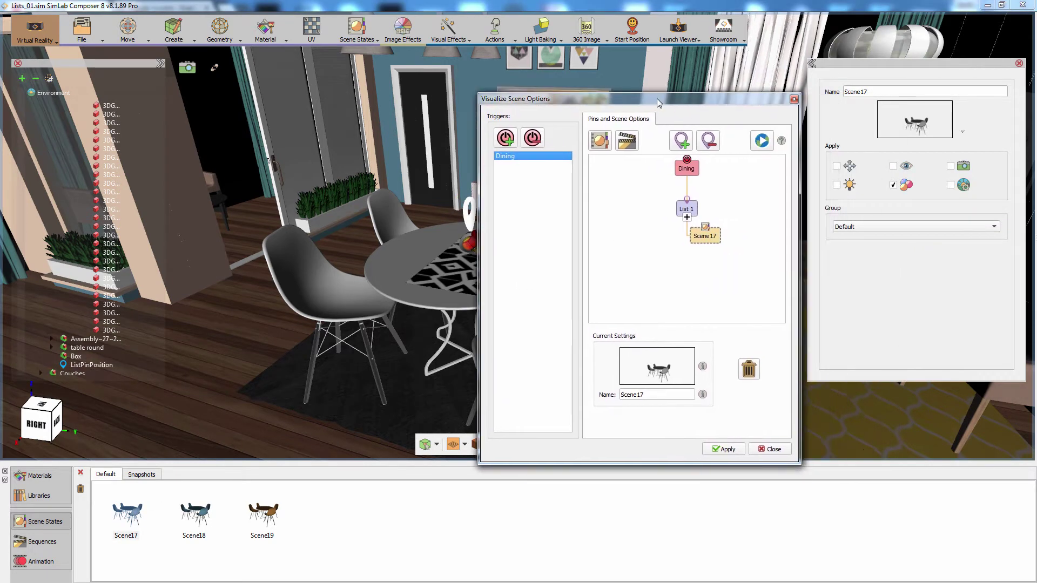
pyautogui.moveTo(203, 508); pyautogui.dragTo(688, 216)
pyautogui.moveTo(259, 519); pyautogui.dragTo(687, 217)
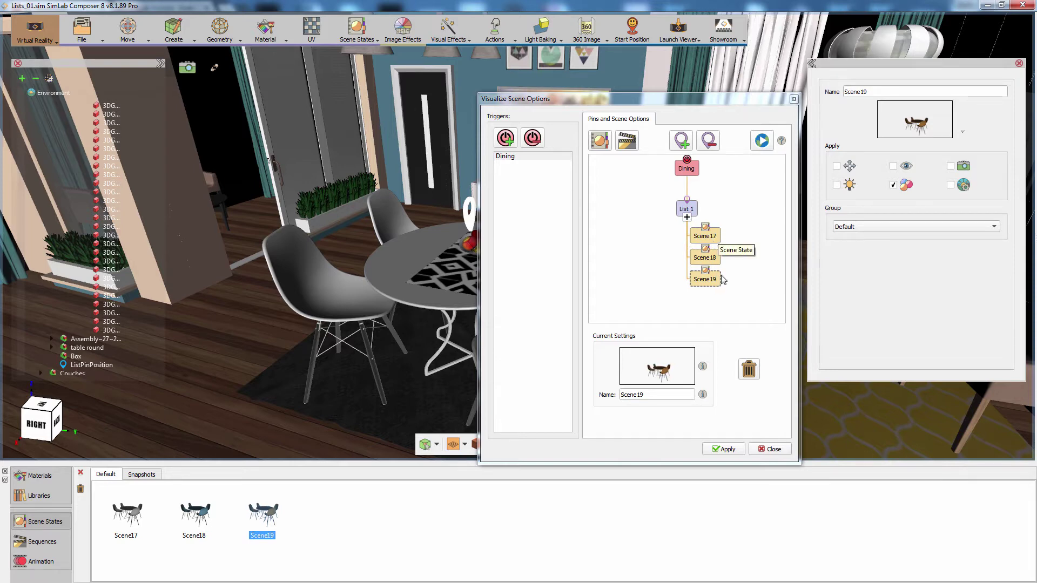
# Step: Rename List 1 under the Dining trigger as Color
pyautogui.click(690, 210)
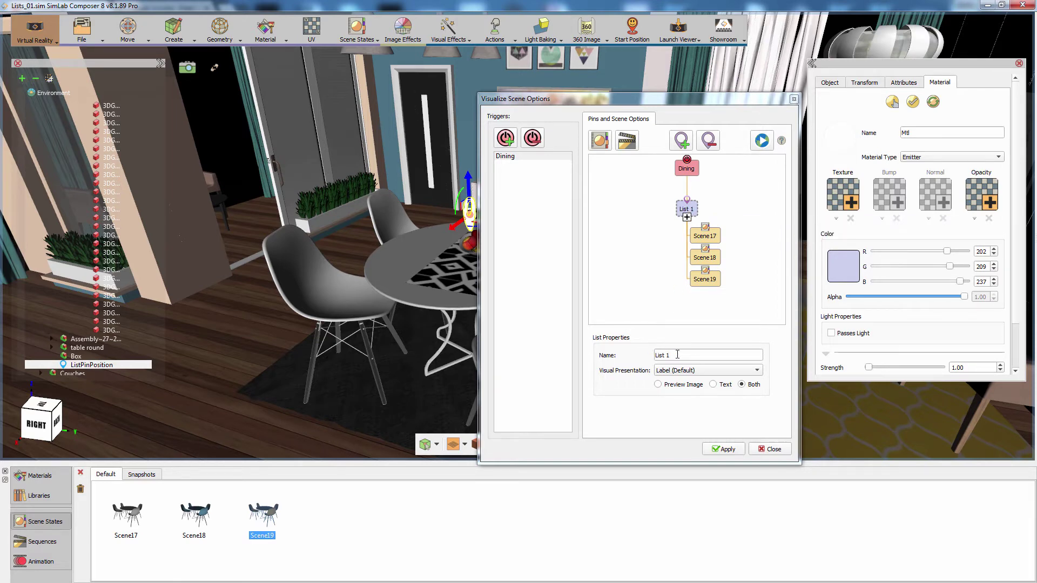
pyautogui.moveTo(678, 354); pyautogui.dragTo(650, 356)
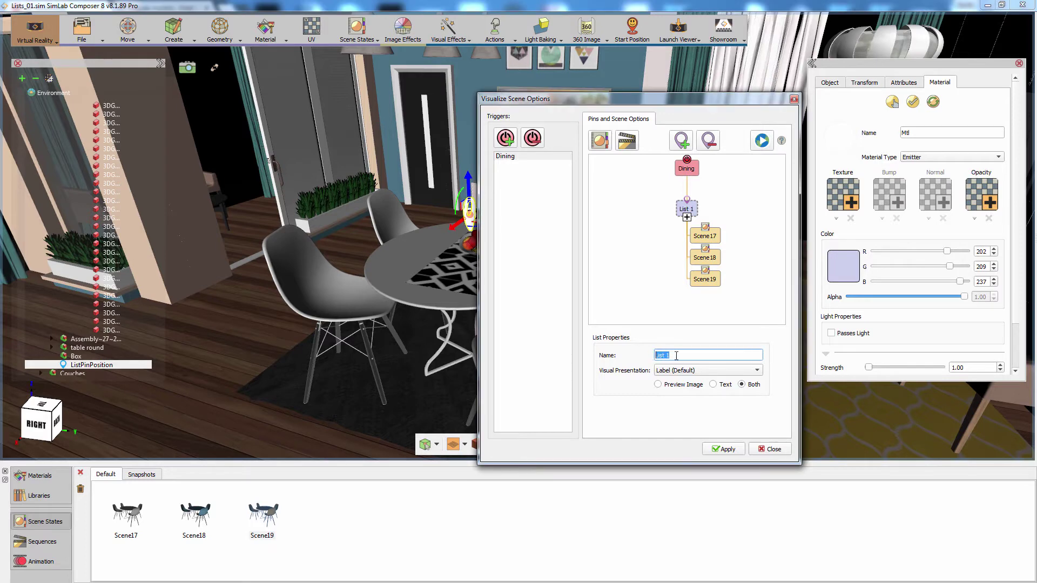
pyautogui.write('Color')
# Step: Set the Color list's visual presentation to Material on the material-ball shape and apply the scene options
pyautogui.click(687, 370)
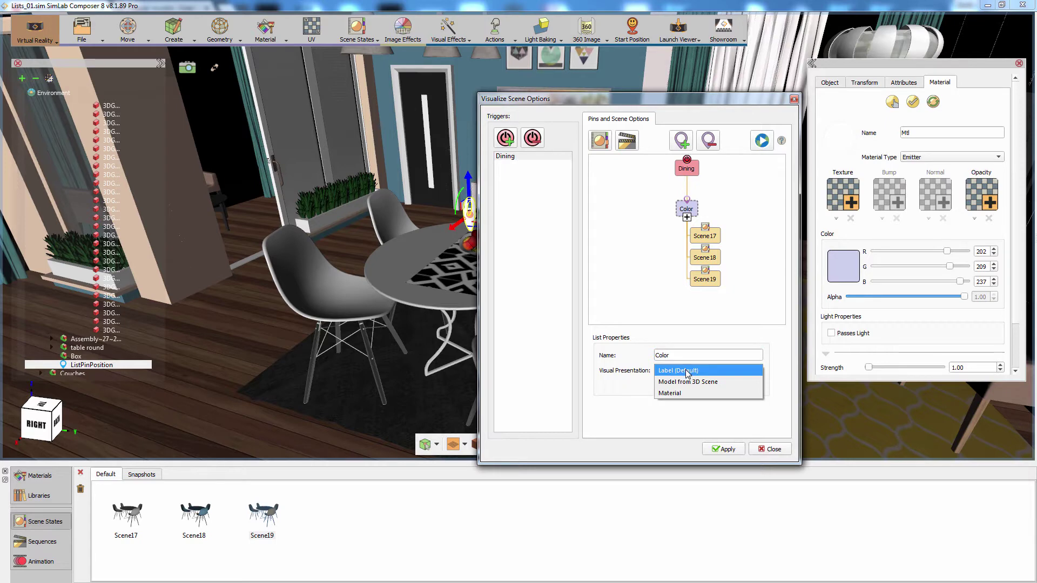
pyautogui.click(685, 398)
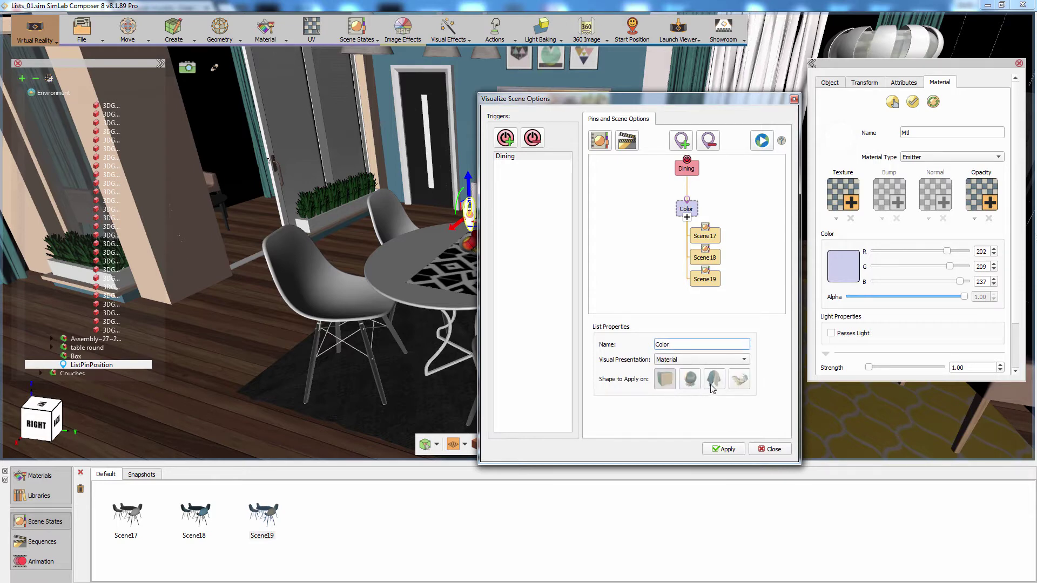
pyautogui.click(688, 385)
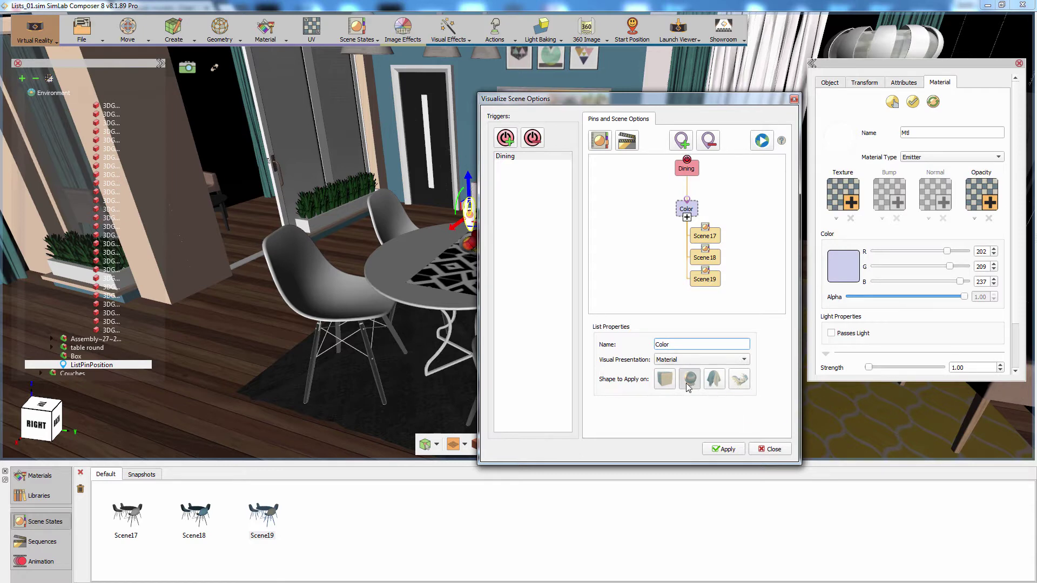
pyautogui.click(717, 448)
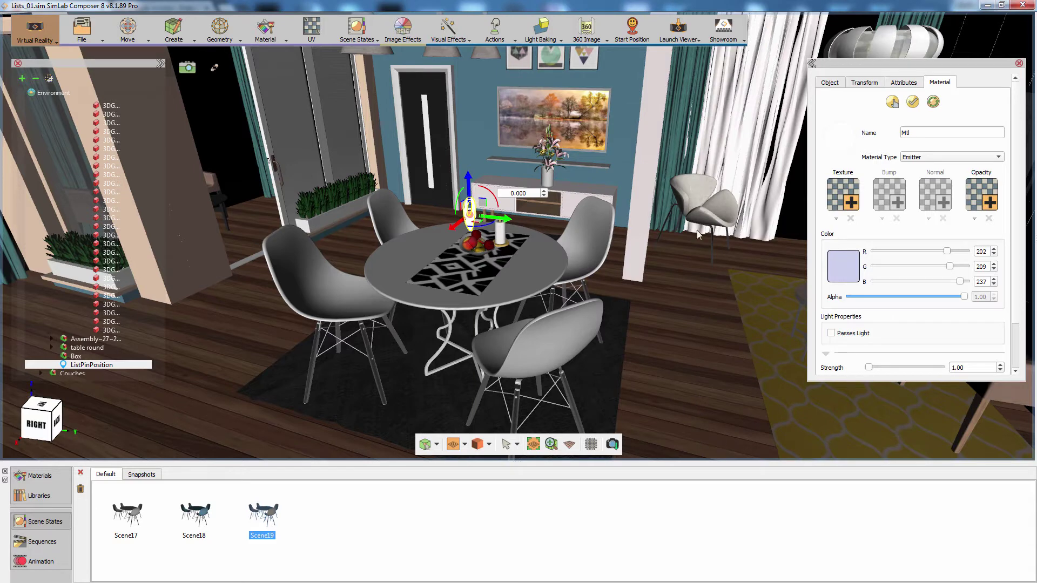
# Step: Launch the viewer in Desktop Mode, trigger the dining set and open the colour list from its pin
pyautogui.click(675, 44)
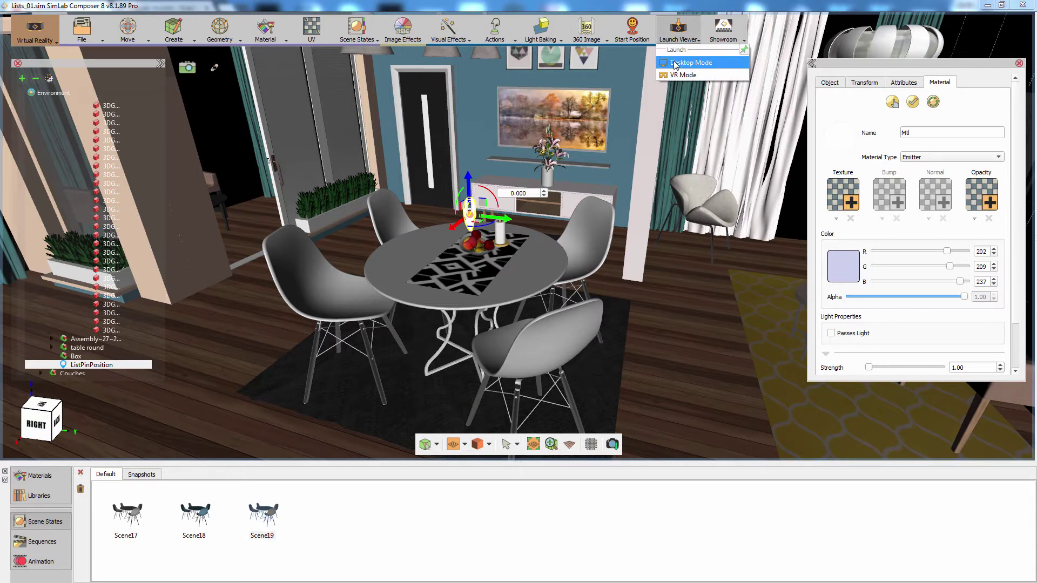
pyautogui.click(675, 63)
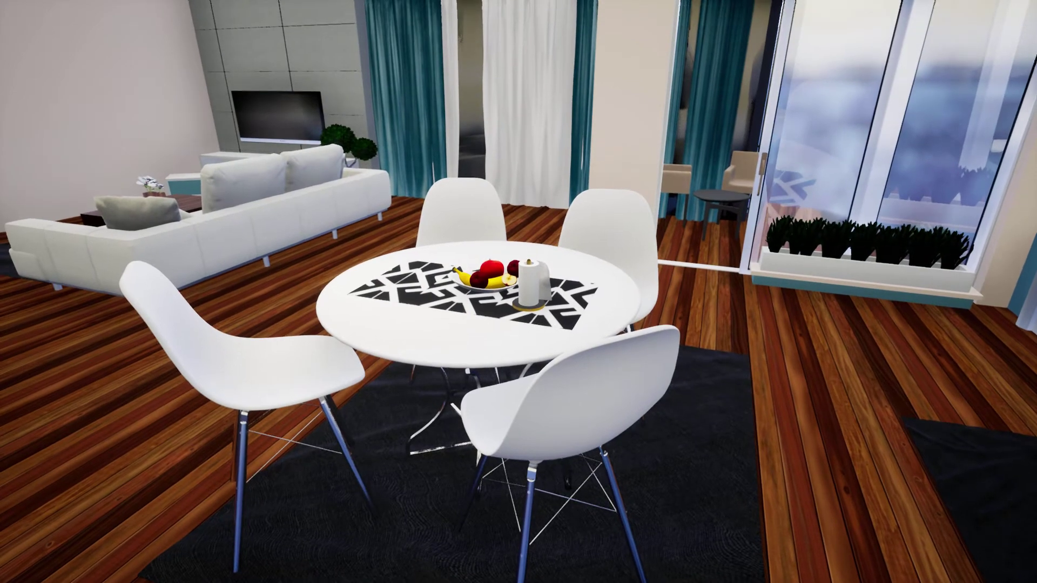
pyautogui.click(518, 292)
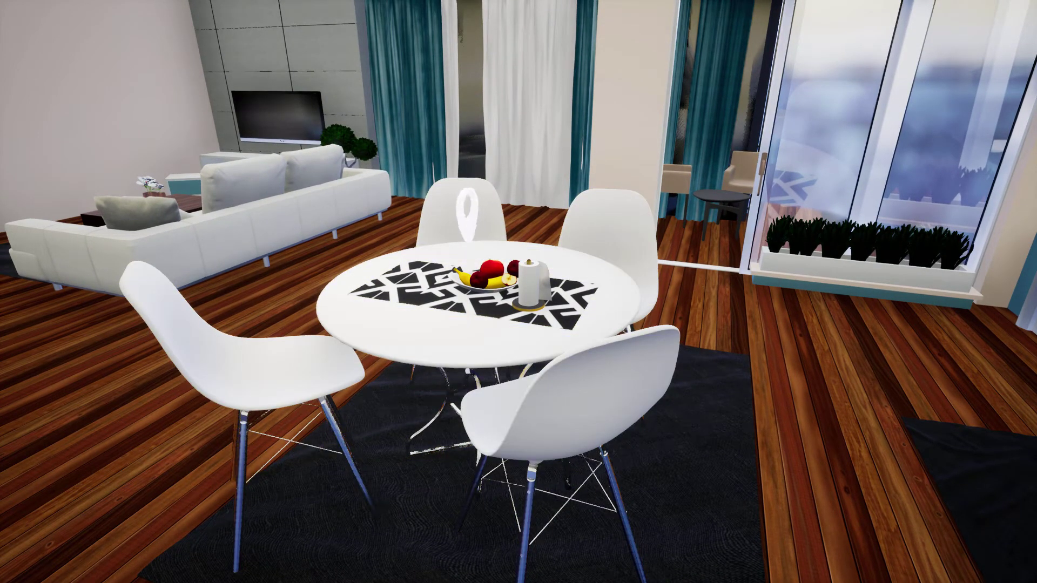
pyautogui.click(518, 291)
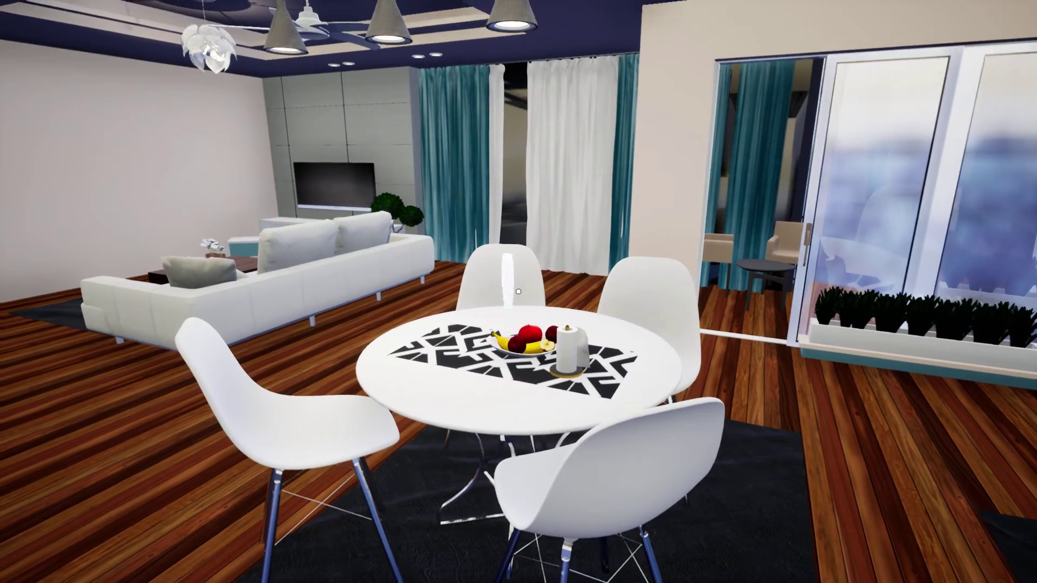
pyautogui.click(508, 278)
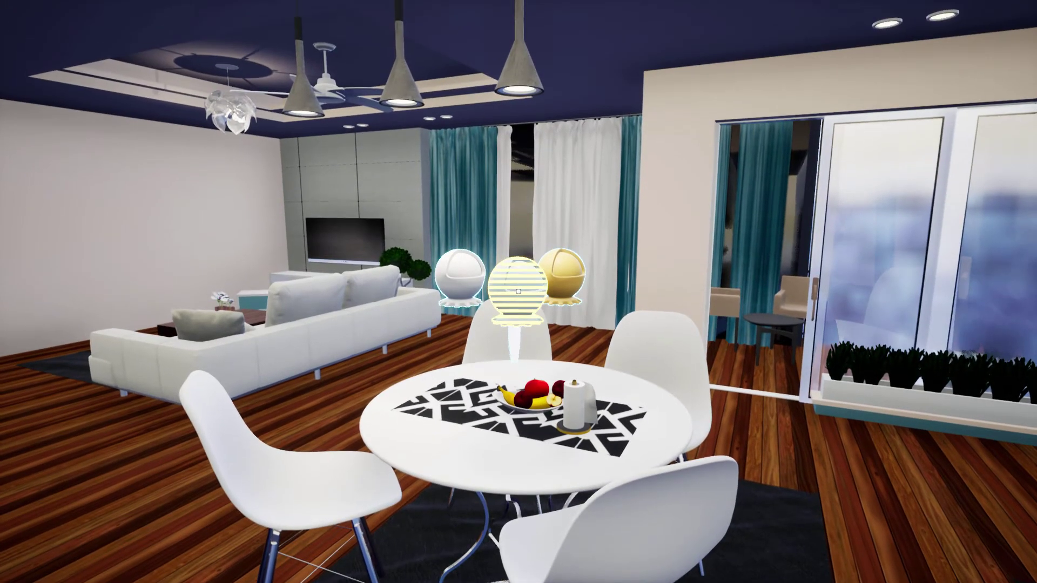
# Step: Test the colour list in the viewer by switching the dining set repeatedly between blue, white and yellow
pyautogui.click(518, 292)
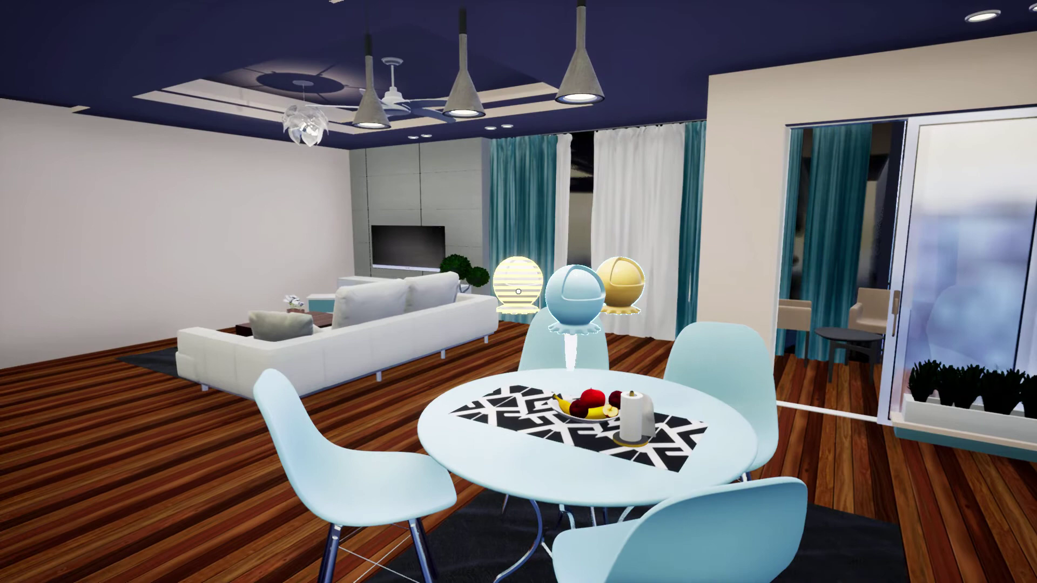
pyautogui.click(519, 291)
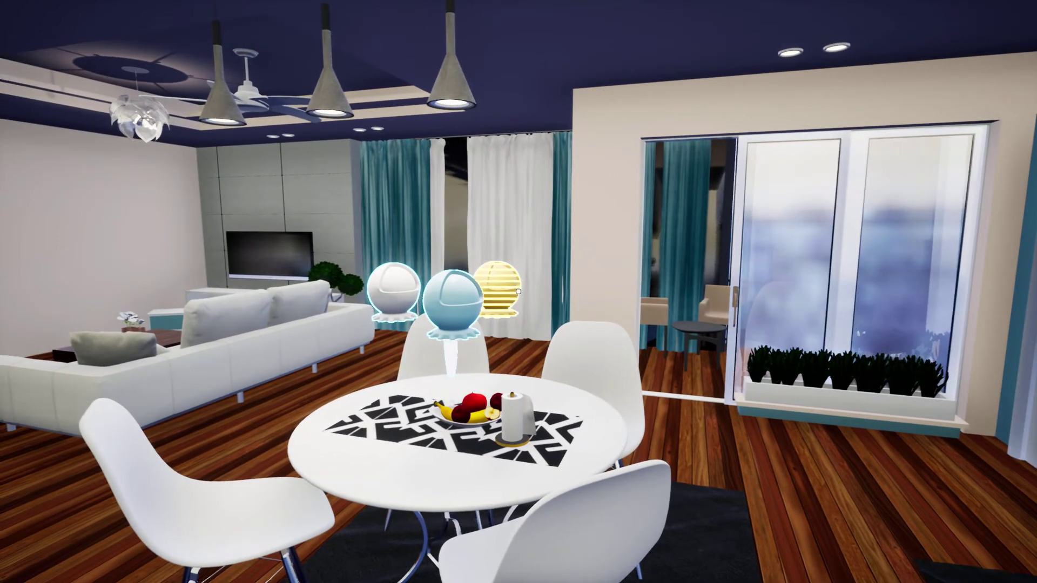
pyautogui.click(519, 292)
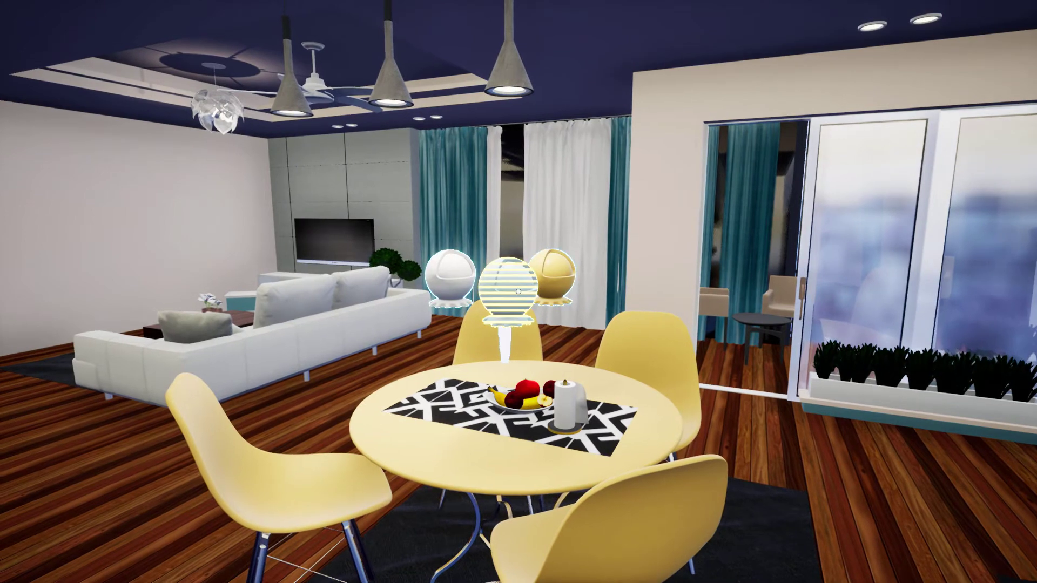
pyautogui.click(507, 283)
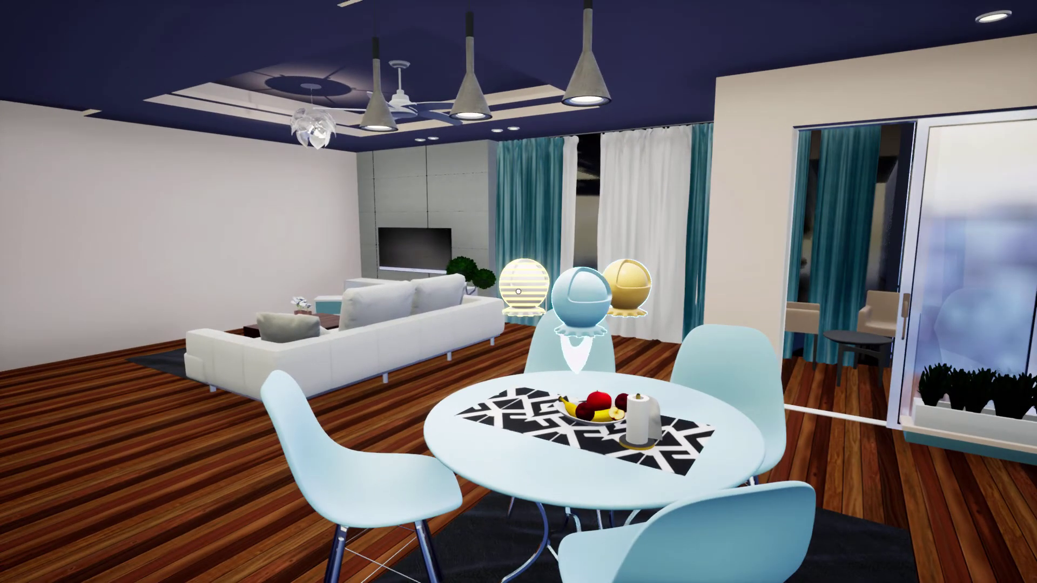
pyautogui.click(518, 292)
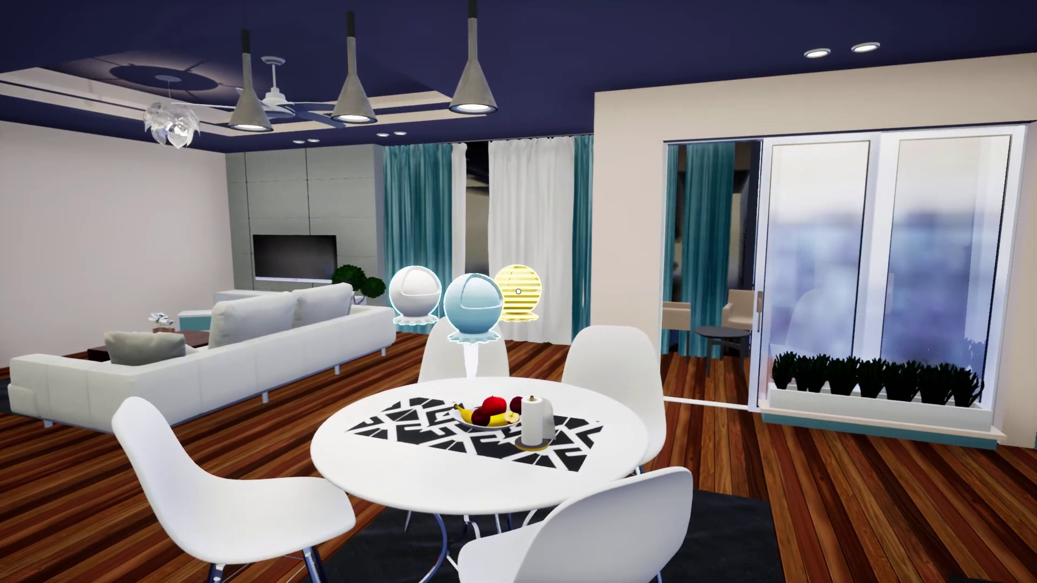
pyautogui.click(519, 292)
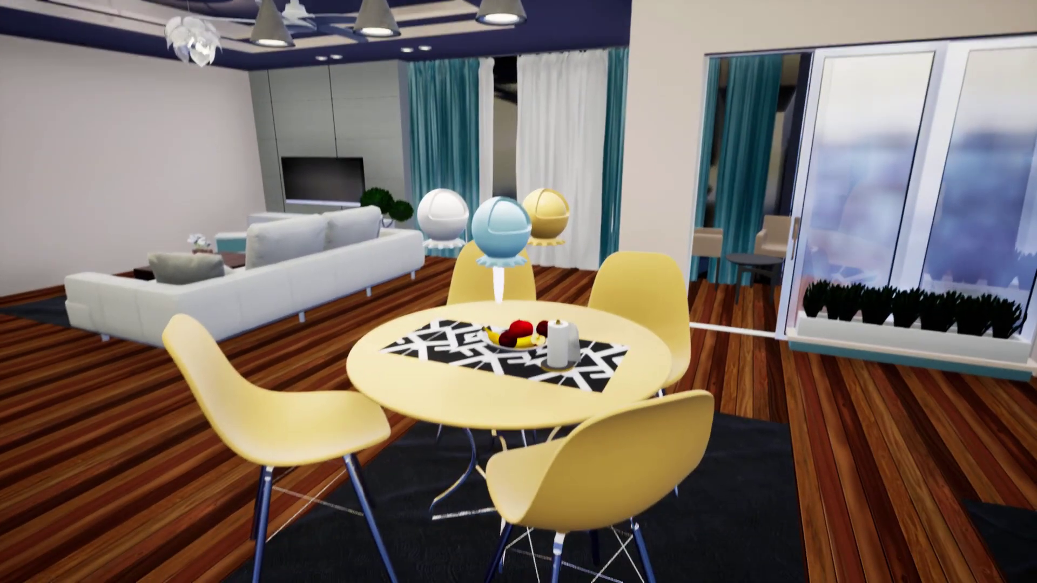
pyautogui.click(518, 291)
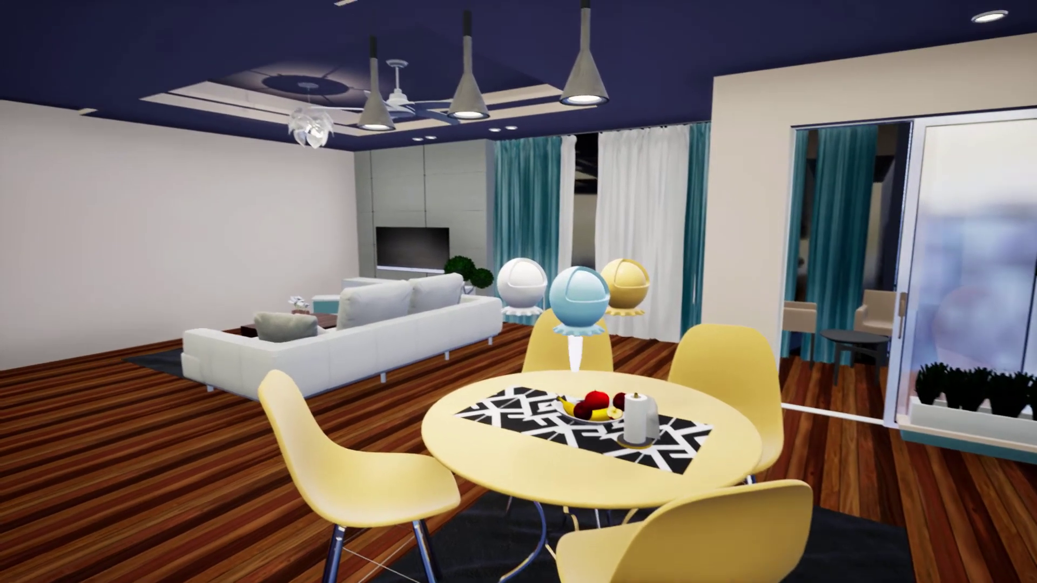
pyautogui.click(518, 292)
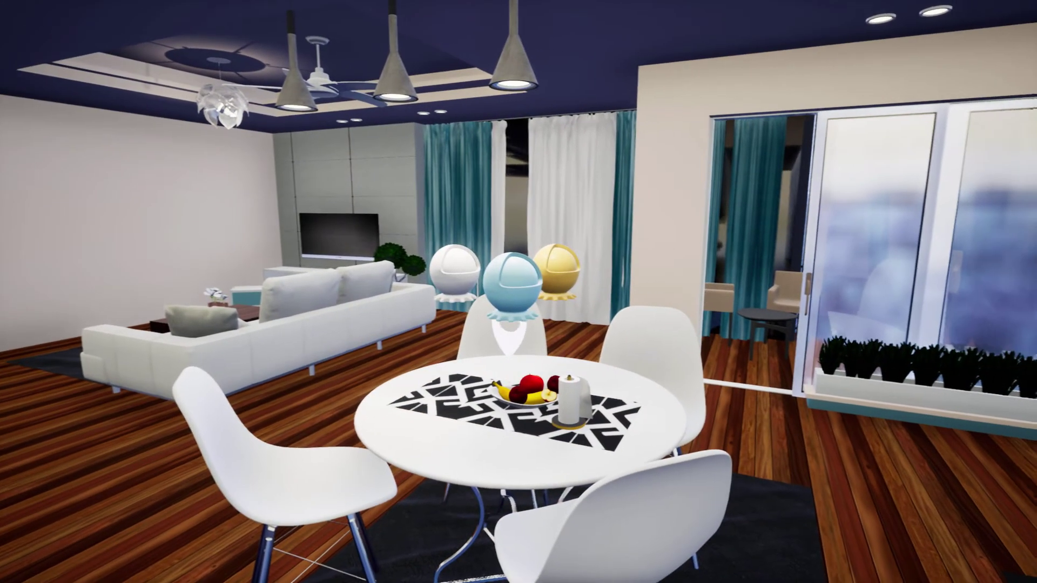
pyautogui.click(519, 291)
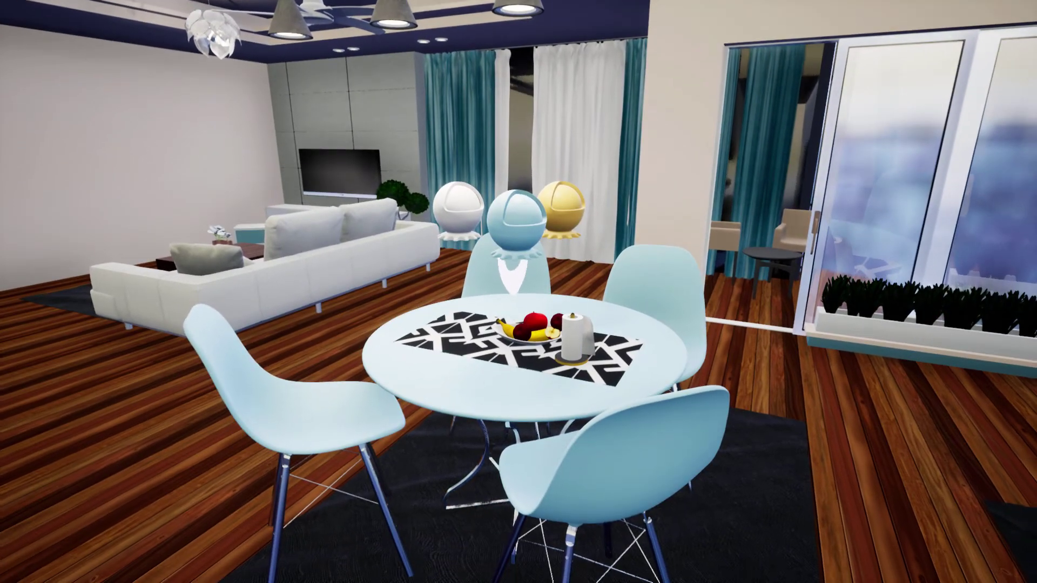
pyautogui.click(519, 292)
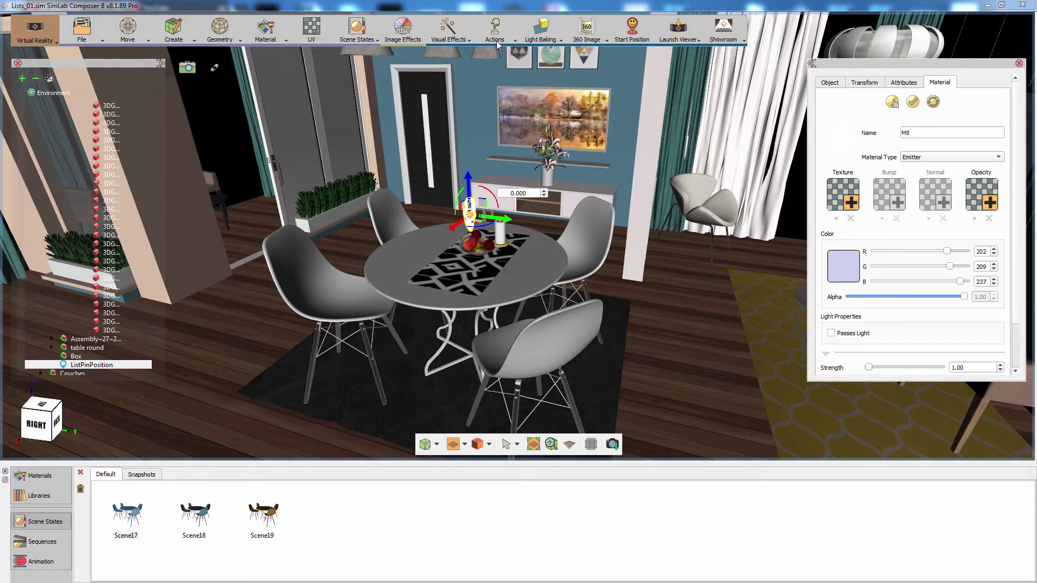
# Step: Reopen Visualize Scene Options and change the Color list's material shape to the cube
pyautogui.click(498, 38)
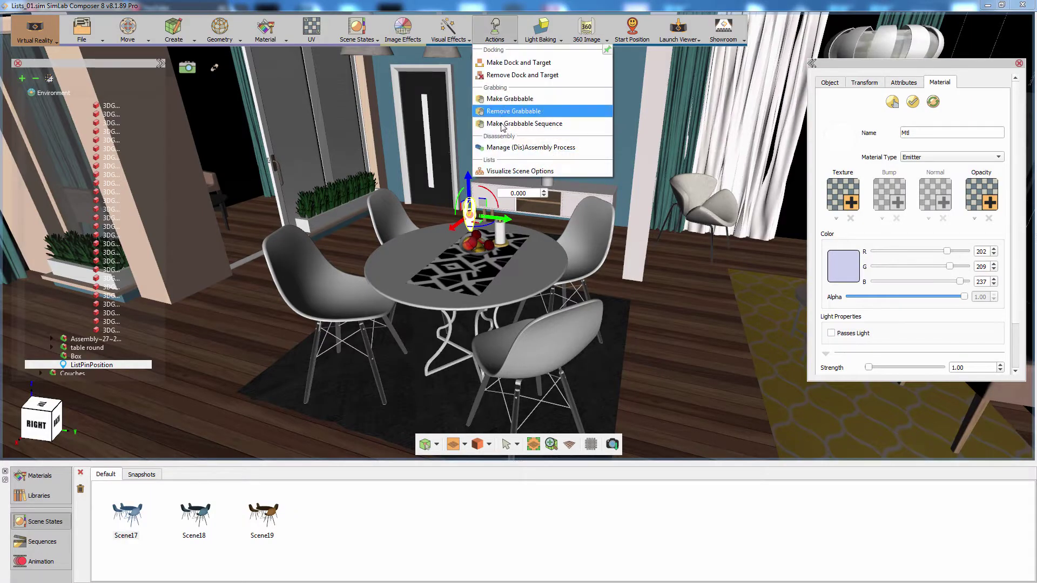
pyautogui.click(508, 171)
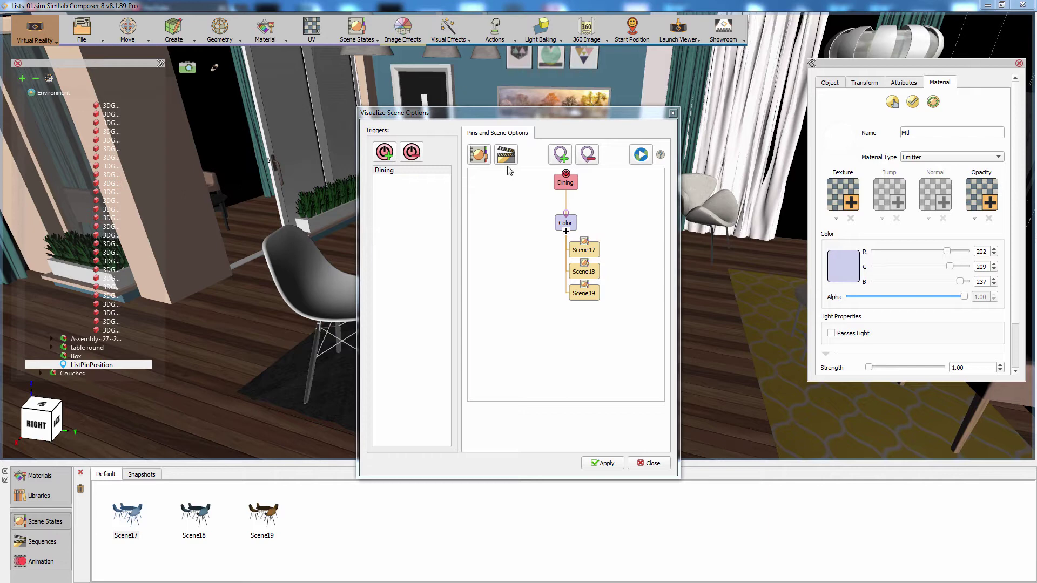
pyautogui.click(571, 224)
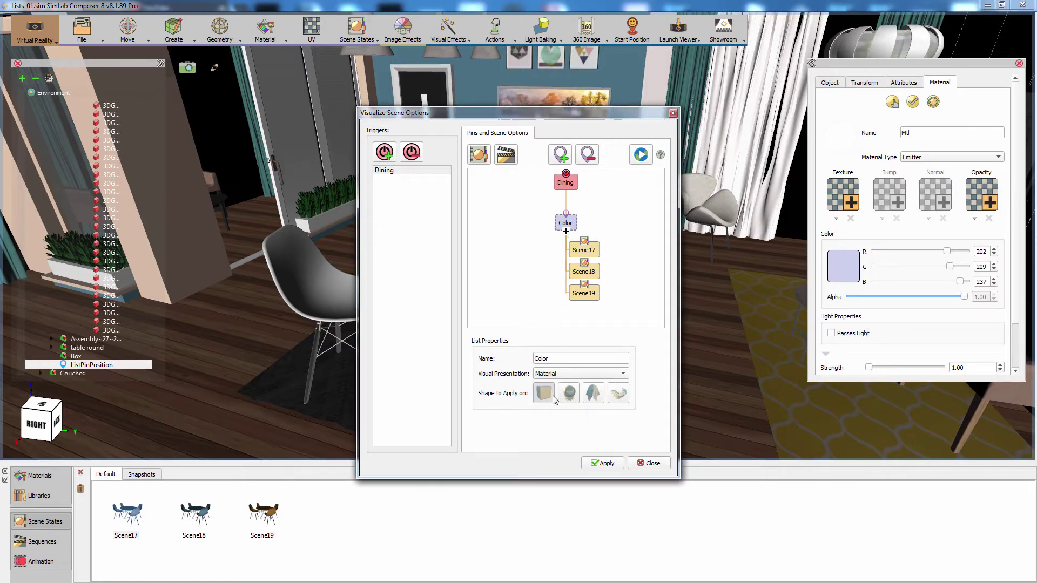
# Step: Check the list materials of Scene17 and Scene18, and assign Brown Ceramic as the list material of Scene19
pyautogui.click(594, 252)
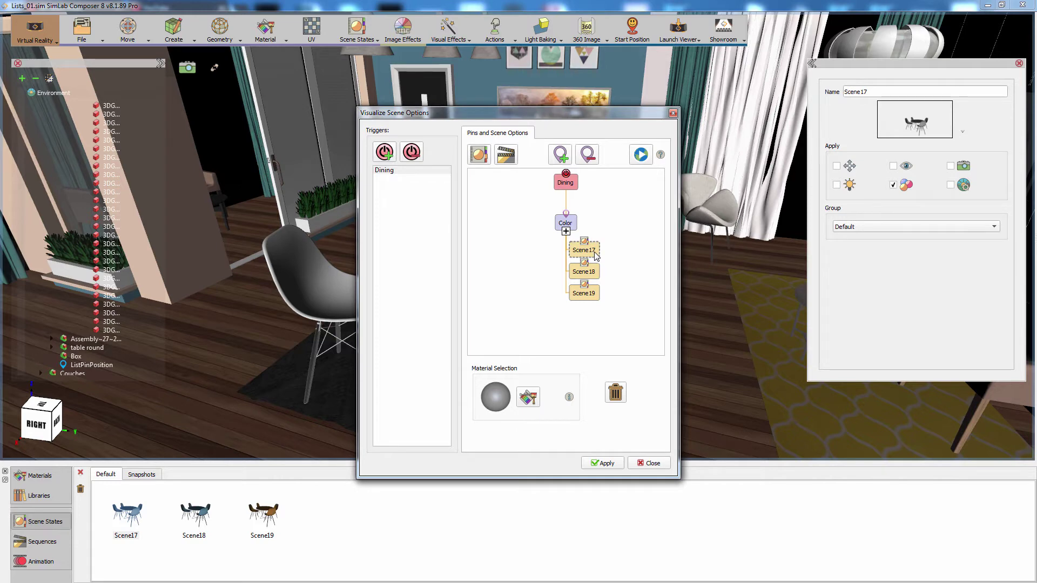
pyautogui.click(591, 276)
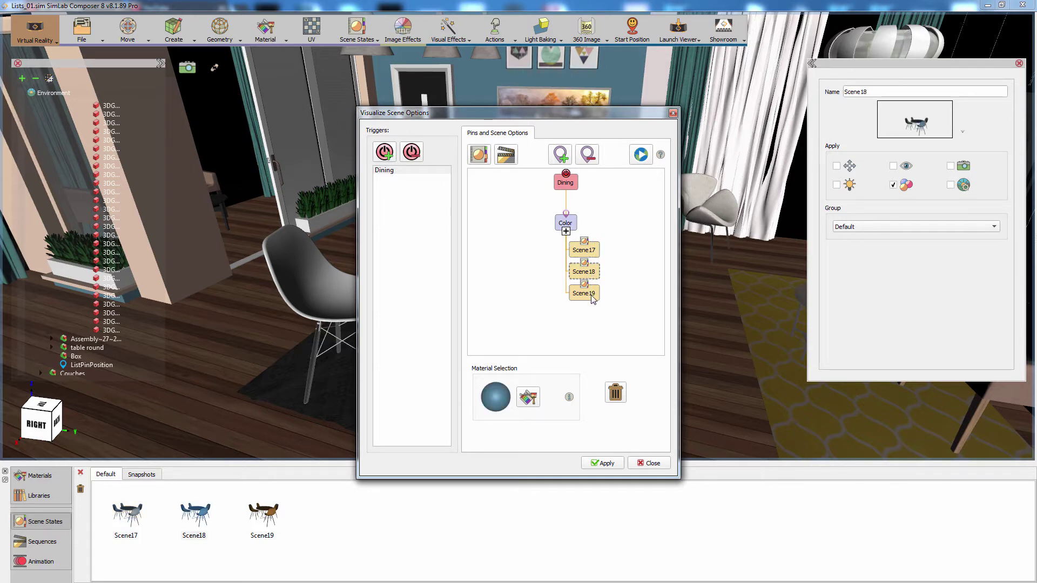
pyautogui.click(593, 297)
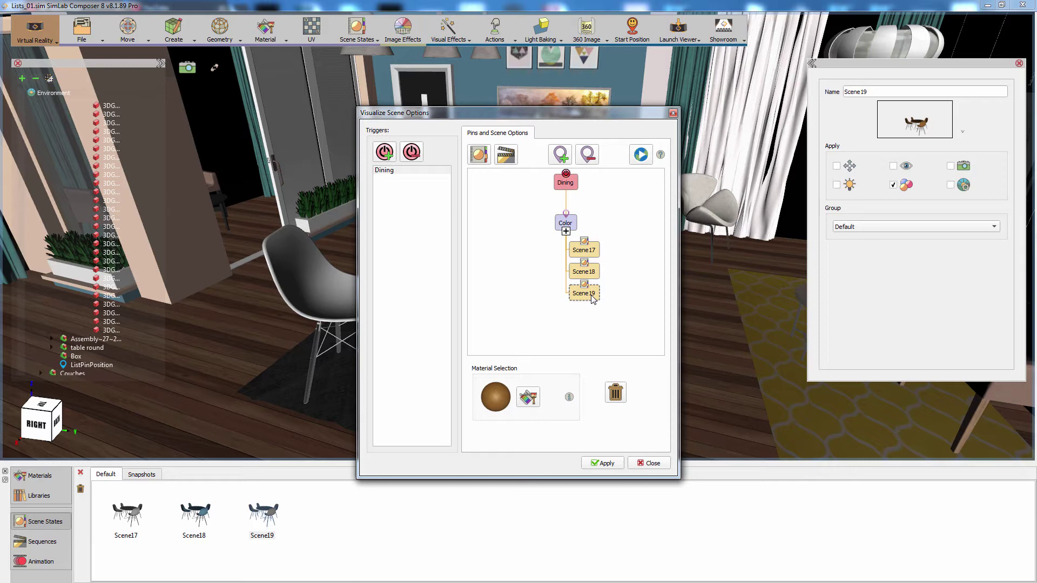
pyautogui.click(41, 474)
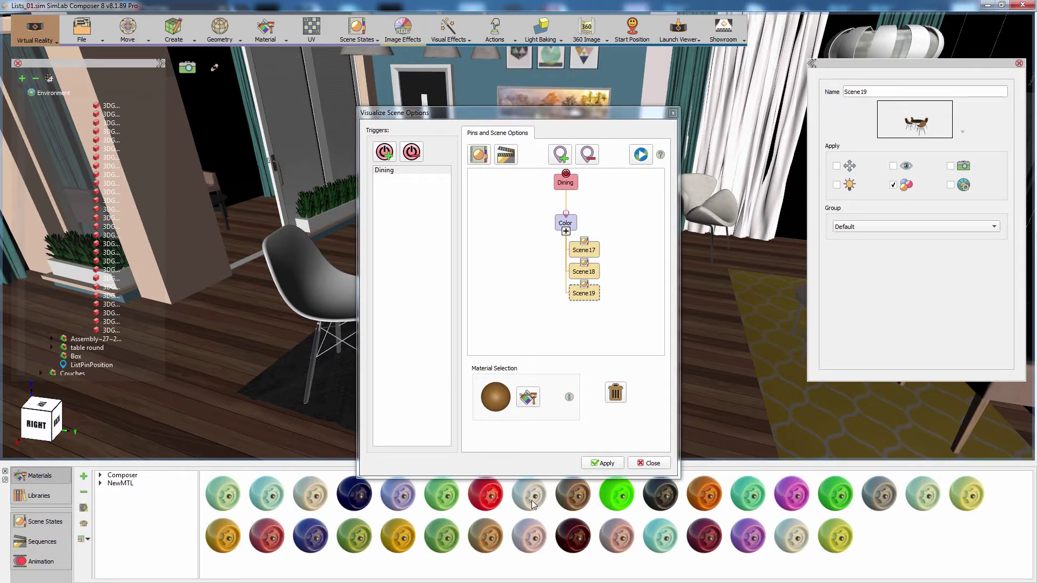
pyautogui.moveTo(562, 495); pyautogui.dragTo(497, 407)
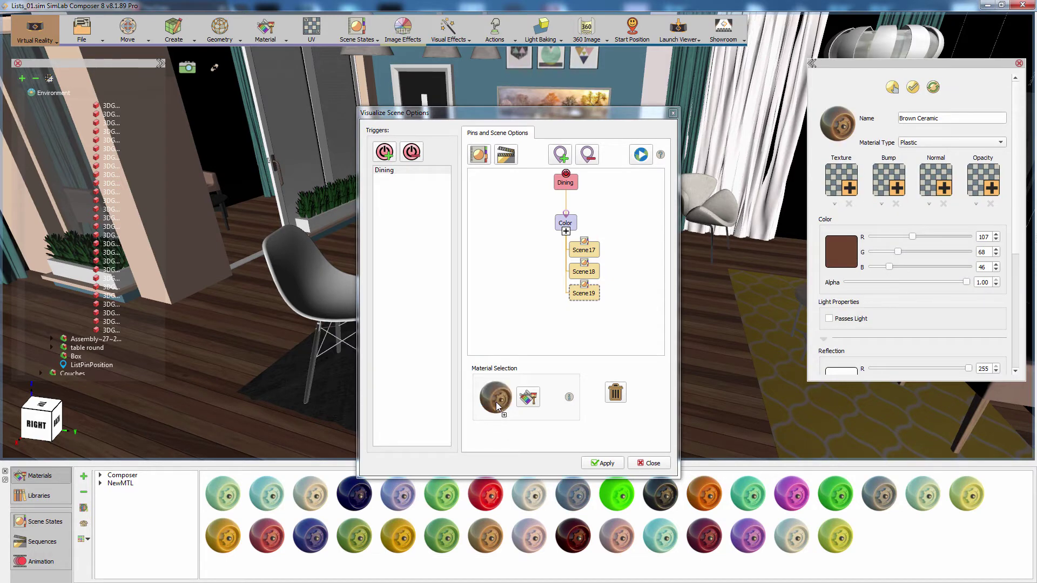
# Step: Assign Blue Purple Ceramic as the list material of Scene18 and apply the scene options
pyautogui.click(582, 274)
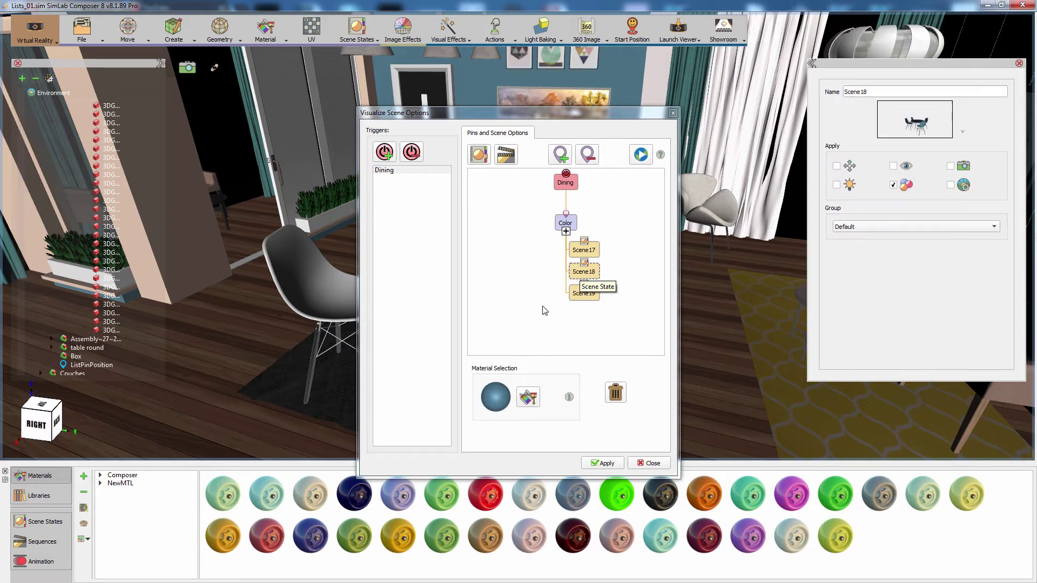
pyautogui.moveTo(446, 496); pyautogui.dragTo(486, 415)
pyautogui.moveTo(404, 497); pyautogui.dragTo(495, 408)
pyautogui.click(590, 464)
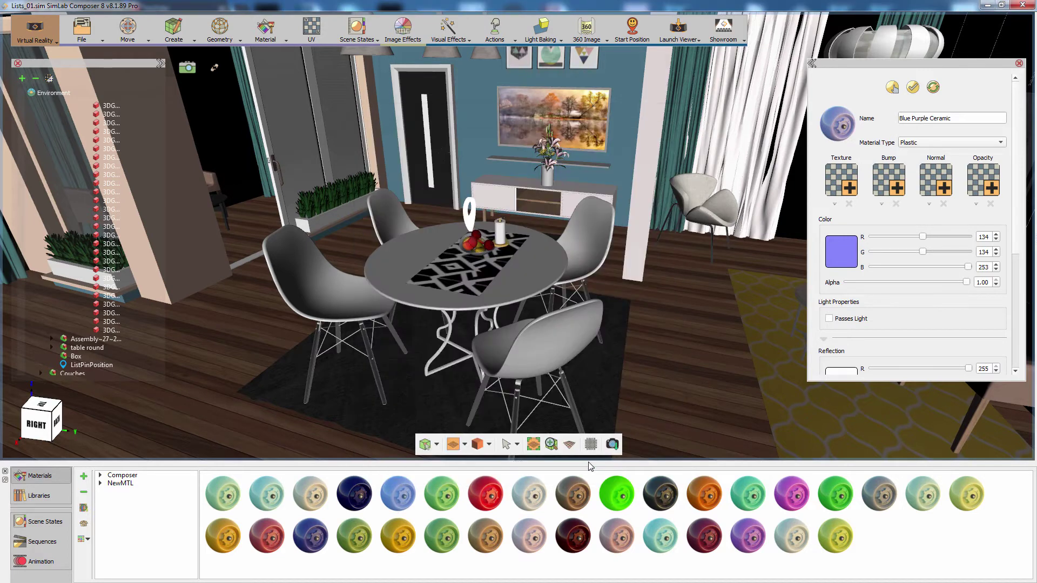
# Step: Launch the viewer in Desktop Mode again and test the cube-shaped colour options above the dining table
pyautogui.click(678, 33)
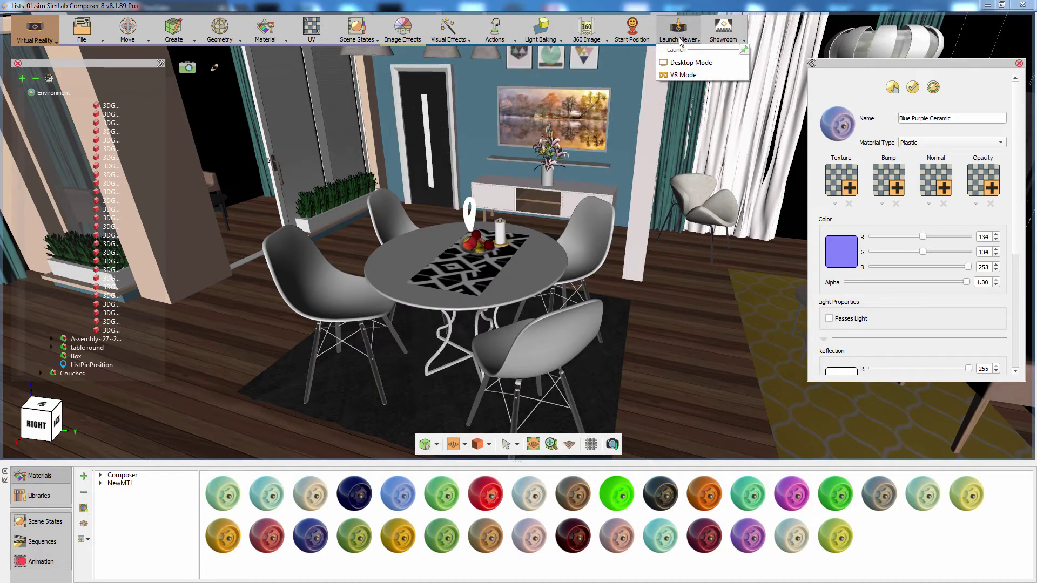
pyautogui.click(685, 64)
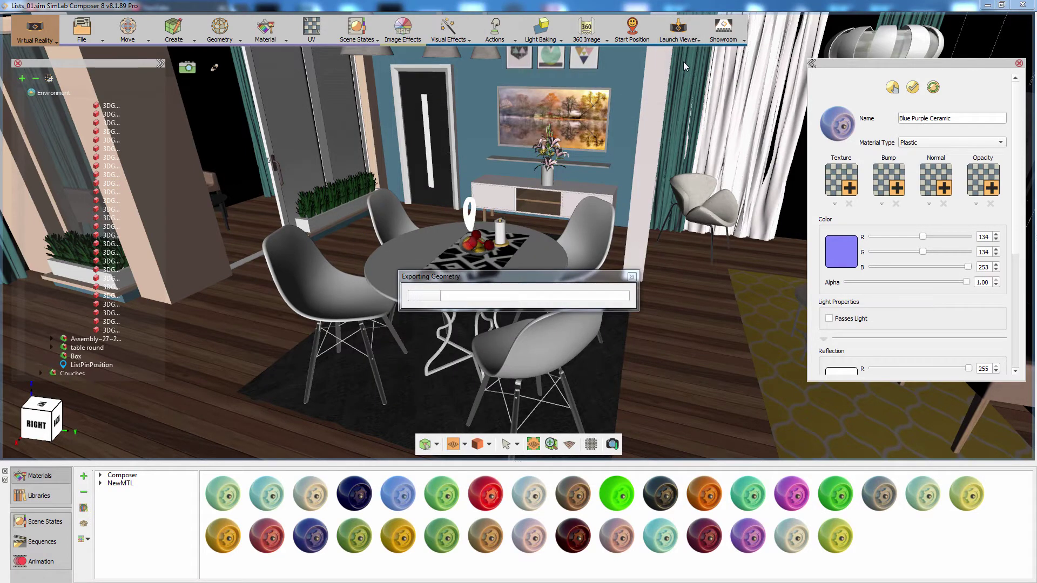
pyautogui.press('w')
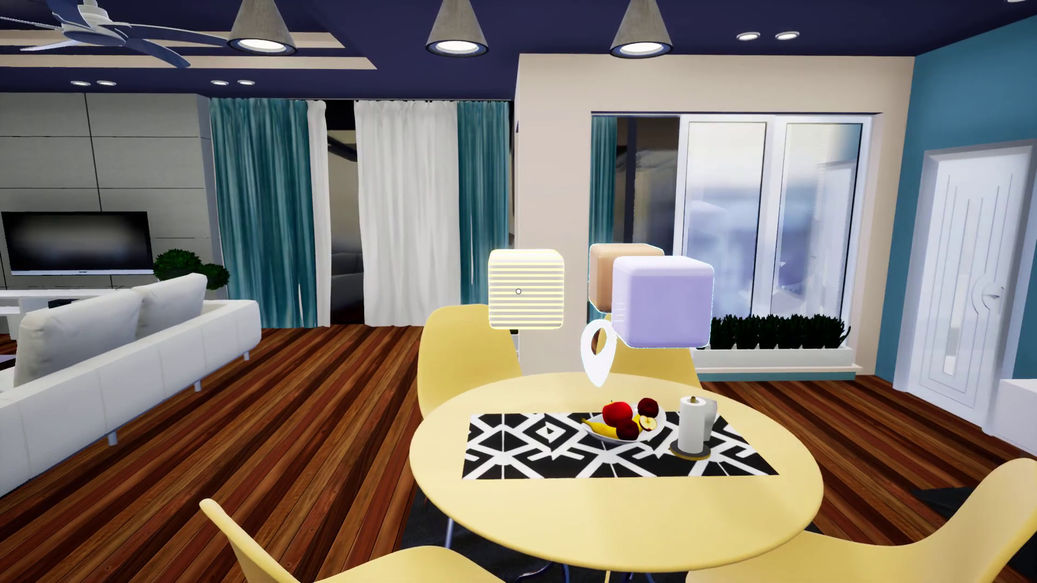
pyautogui.click(518, 292)
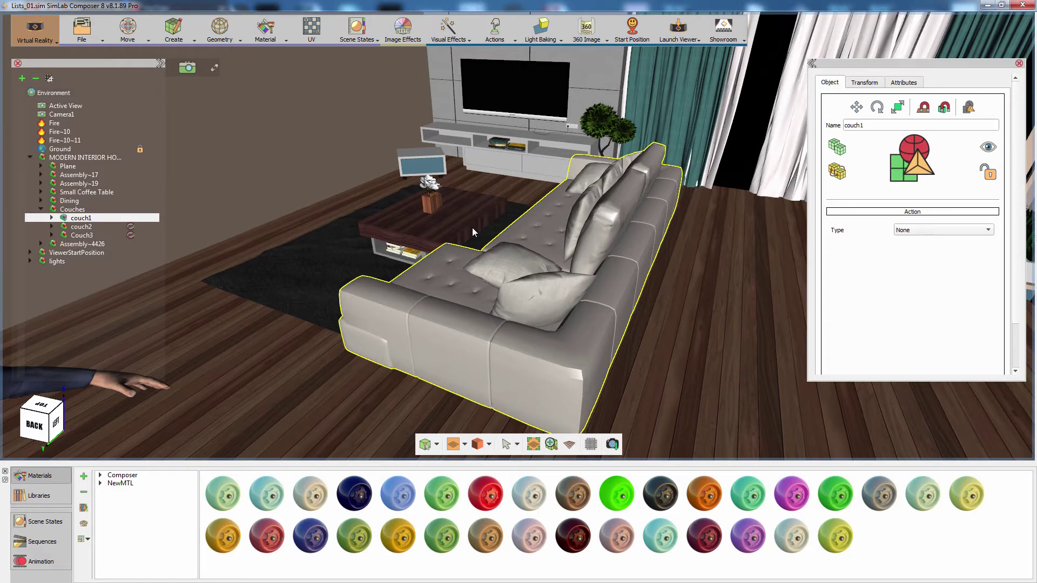
# Step: Toggle the visibility of couch1, couch2 and Couch3 to view each couch alone, finishing with only couch1 visible
pyautogui.press('h')
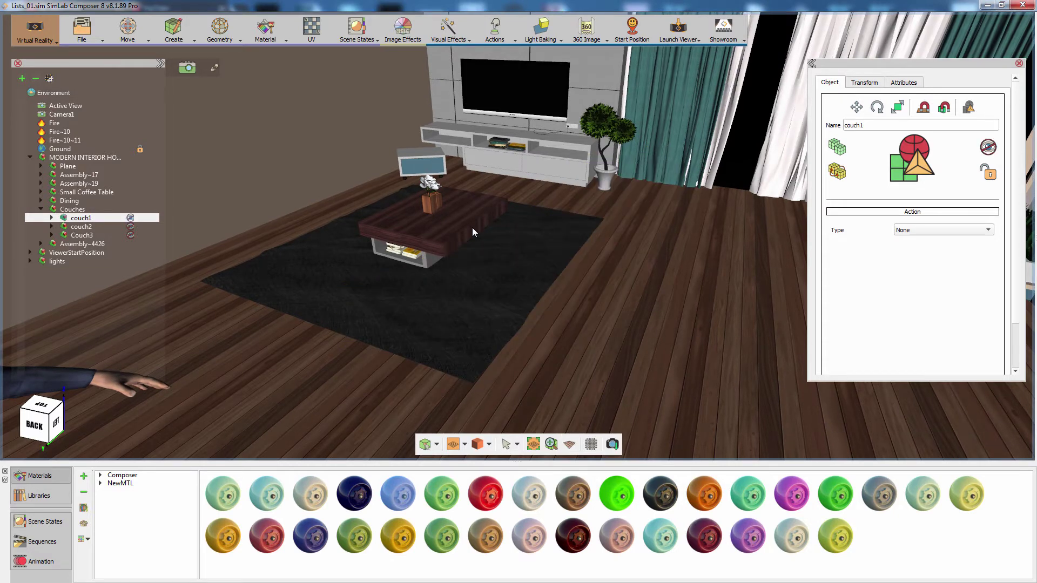
pyautogui.click(84, 227)
pyautogui.press('h')
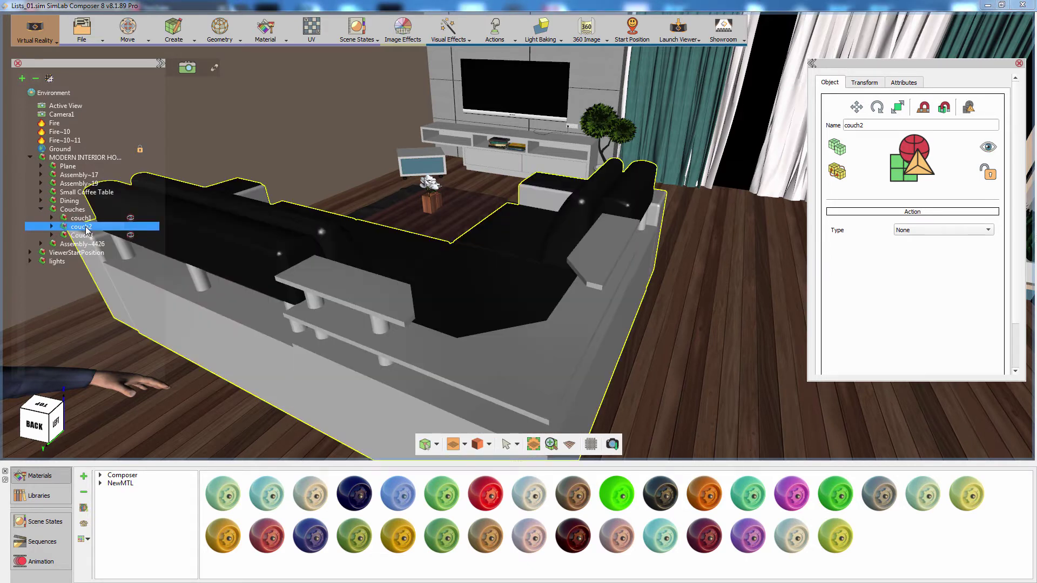
pyautogui.press('h')
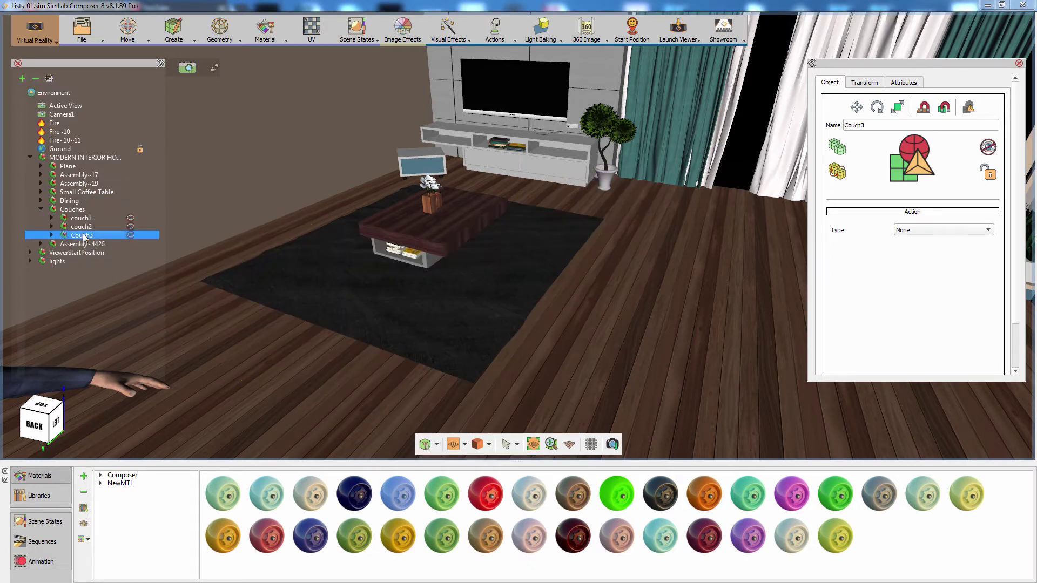
pyautogui.press('space')
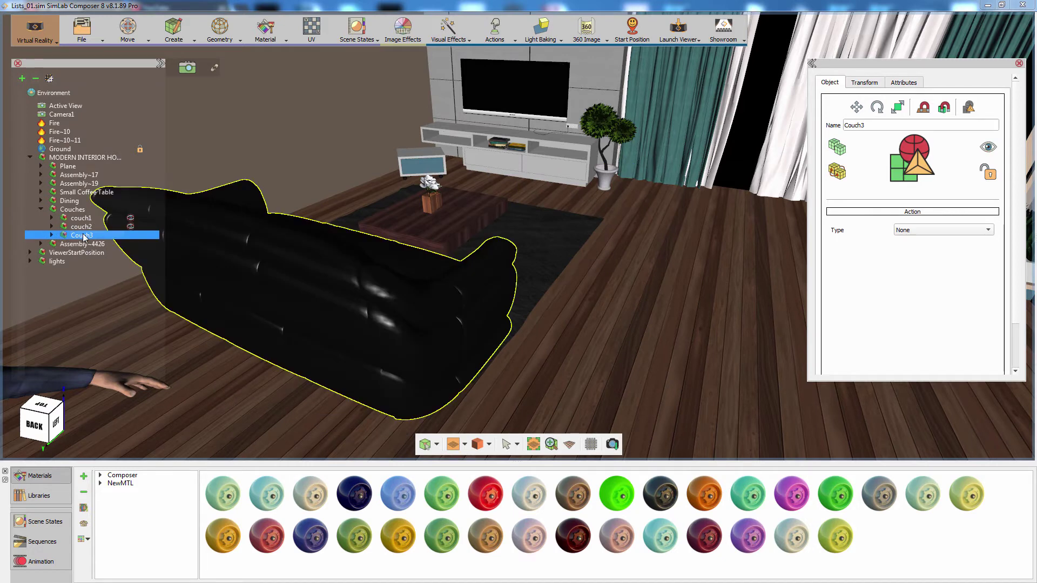
pyautogui.press('h')
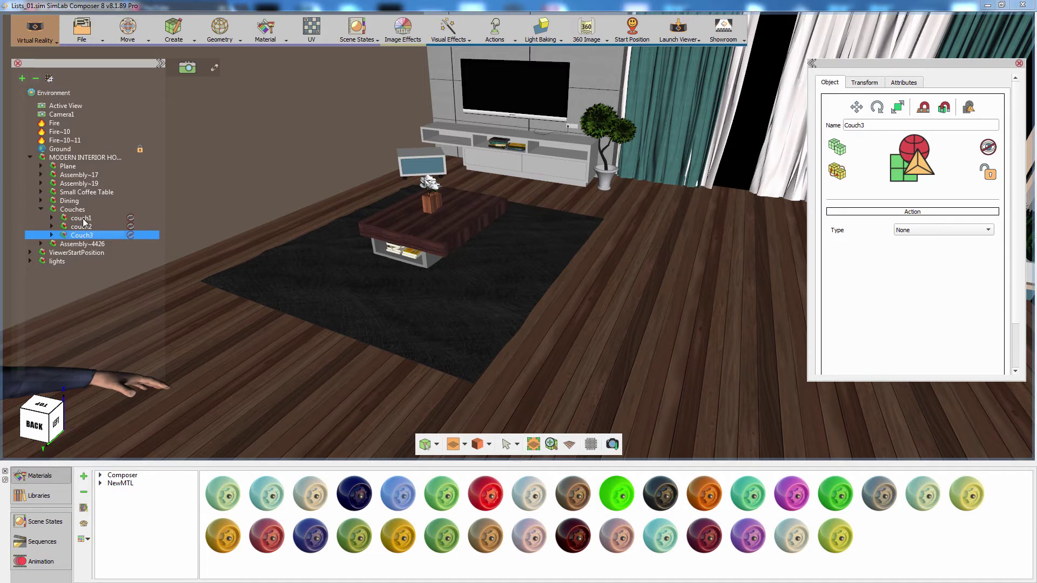
pyautogui.click(83, 219)
pyautogui.press('h')
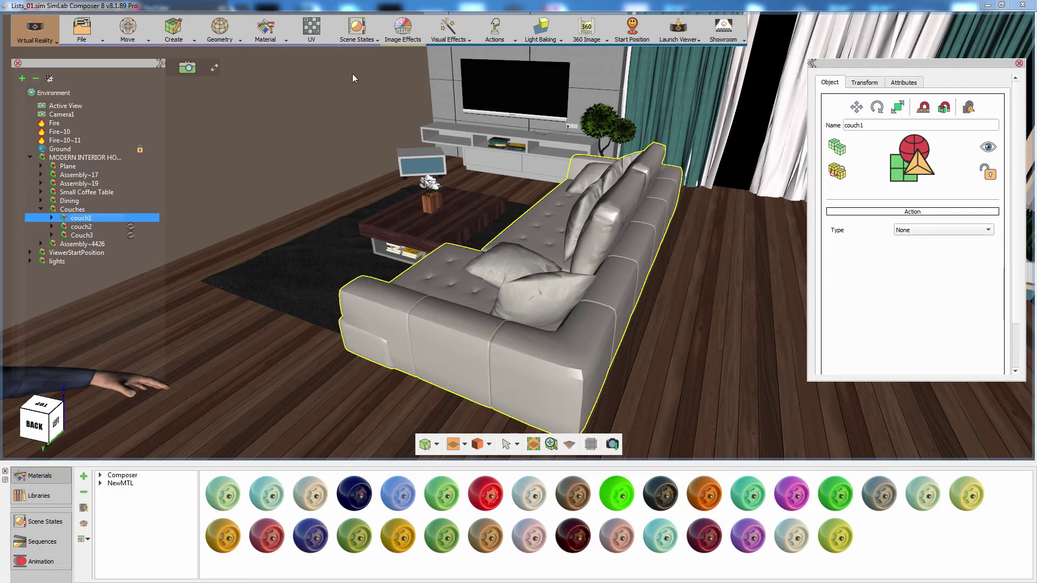
# Step: Capture a visibility-only scene state from the selection of all three couches, with only couch1 visible
pyautogui.click(357, 30)
pyautogui.click(362, 63)
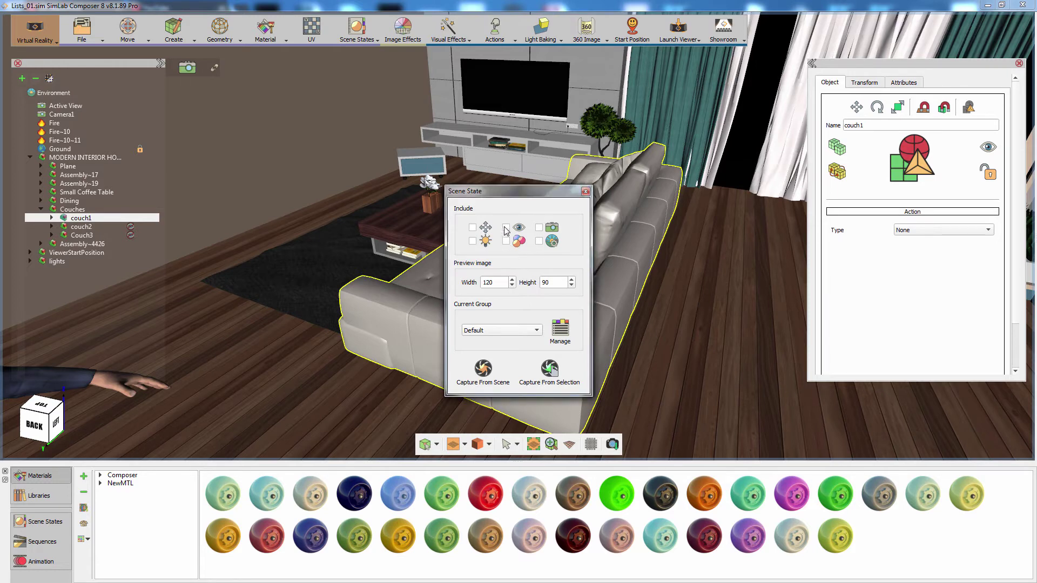
pyautogui.click(506, 228)
pyautogui.click(81, 218)
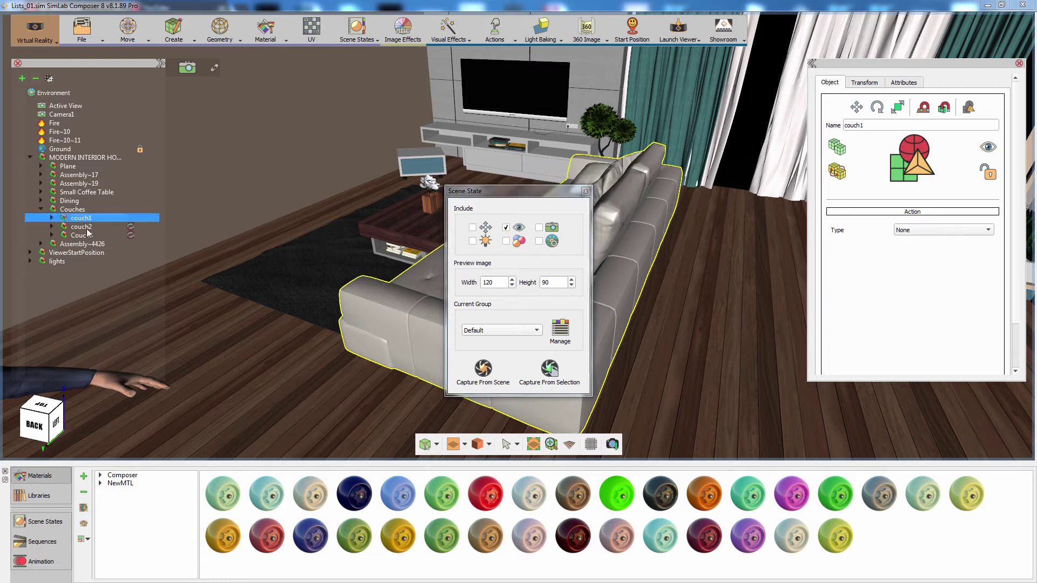
pyautogui.keyDown('shift'); pyautogui.click(86, 236); pyautogui.keyUp('shift')
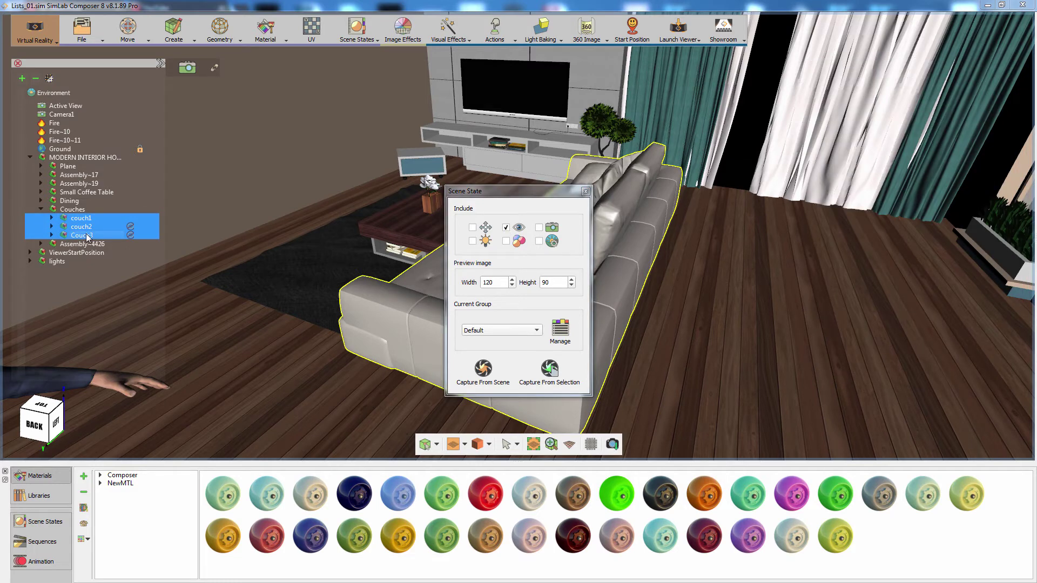
pyautogui.click(542, 369)
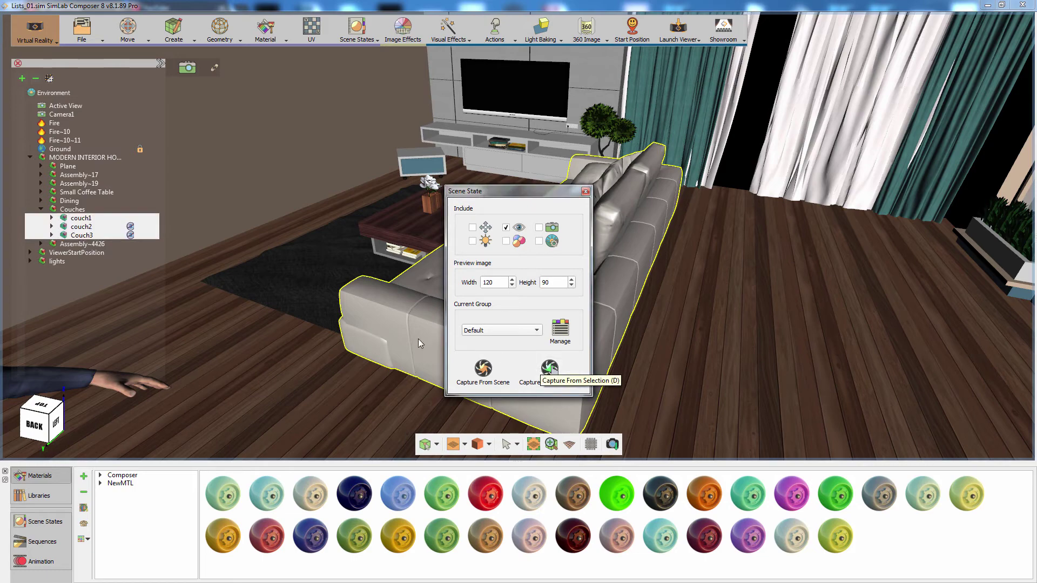
# Step: Hide couch1, show couch2, and capture a second scene state from the selection of all three couches
pyautogui.click(89, 221)
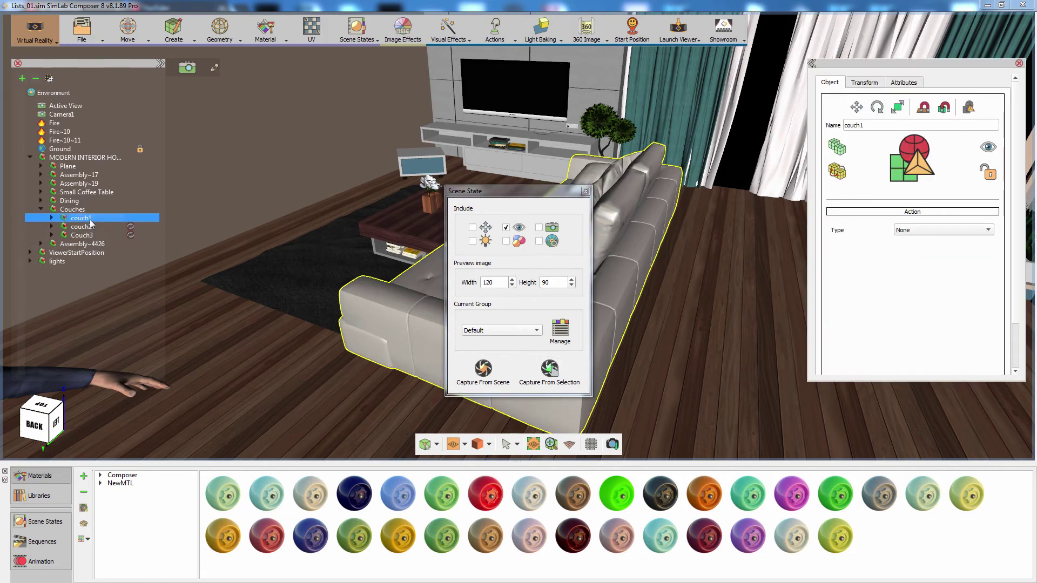
pyautogui.click(87, 227)
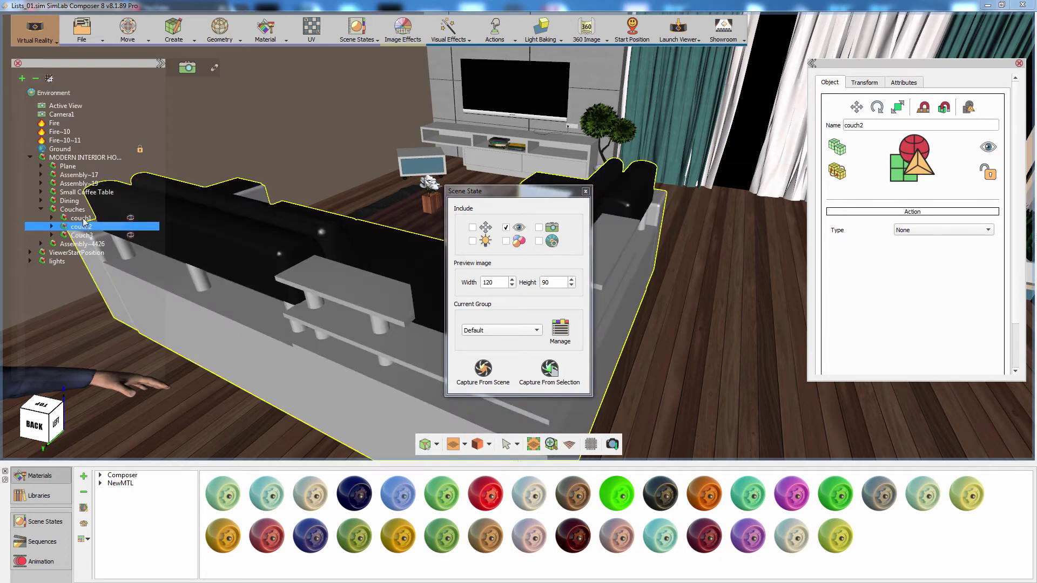
pyautogui.click(83, 220)
pyautogui.keyDown('shift'); pyautogui.click(84, 236); pyautogui.keyUp('shift')
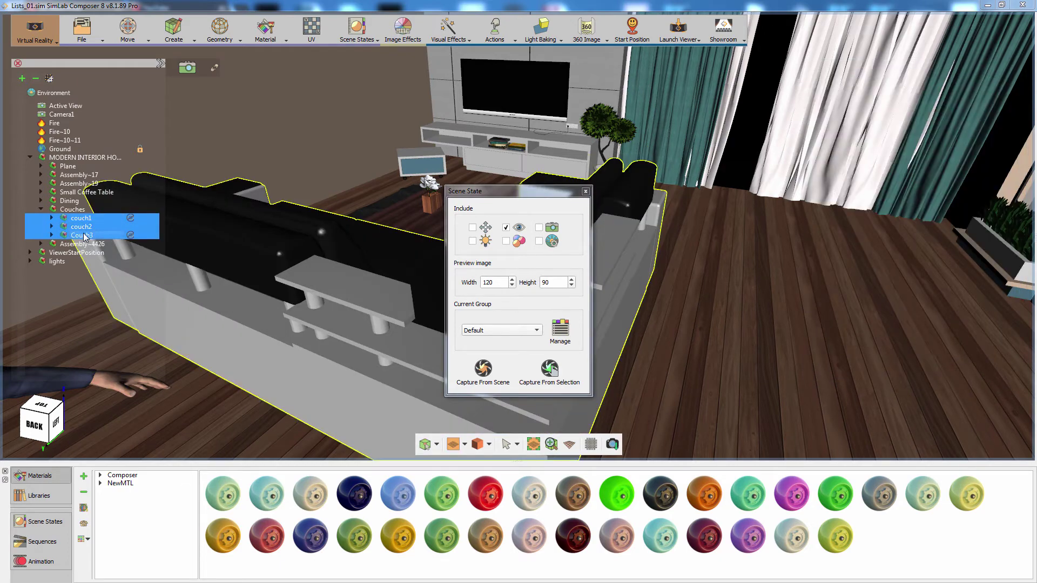
pyautogui.click(538, 370)
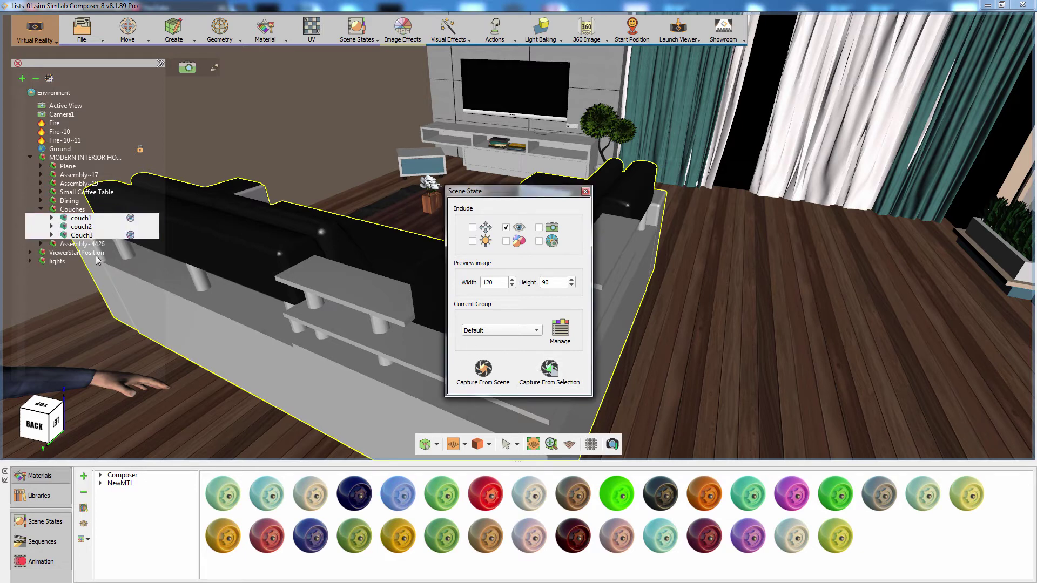
# Step: Hide couch2, show Couch3, and capture a third scene state from the selection of all three couches
pyautogui.click(80, 230)
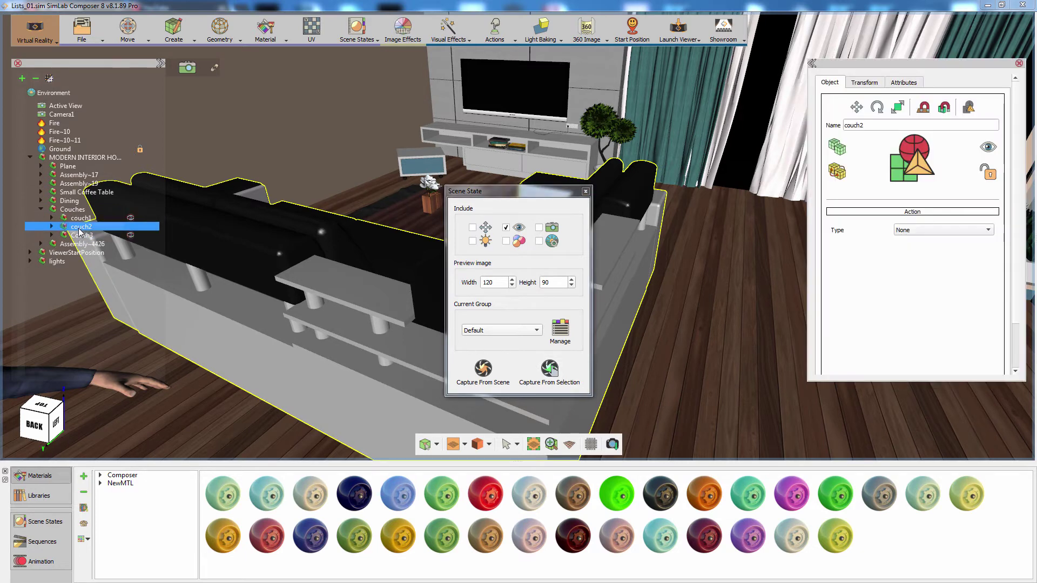
pyautogui.press('space')
pyautogui.click(82, 236)
pyautogui.press('space')
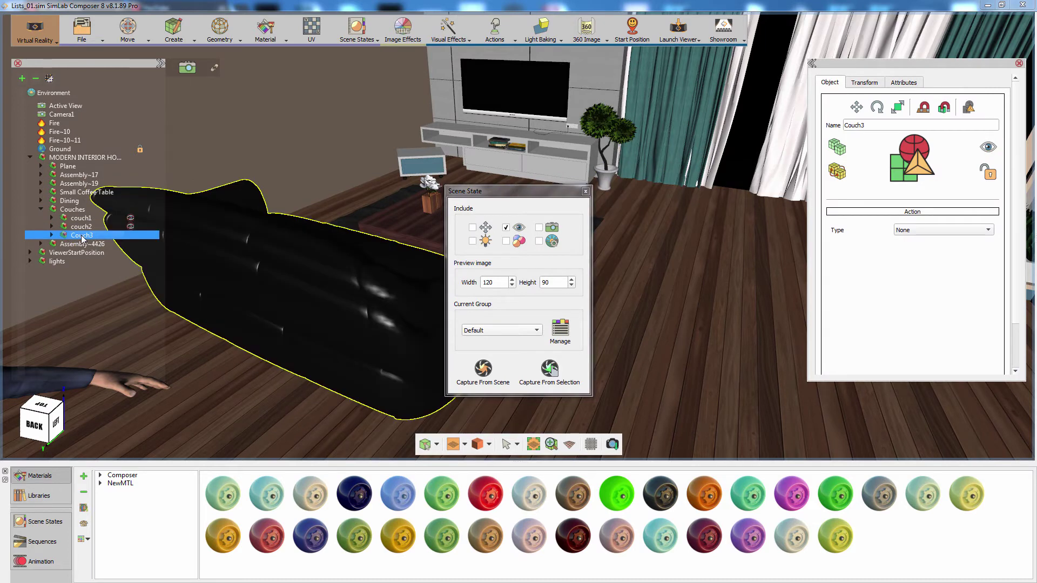
pyautogui.keyDown('shift'); pyautogui.click(83, 218); pyautogui.keyUp('shift')
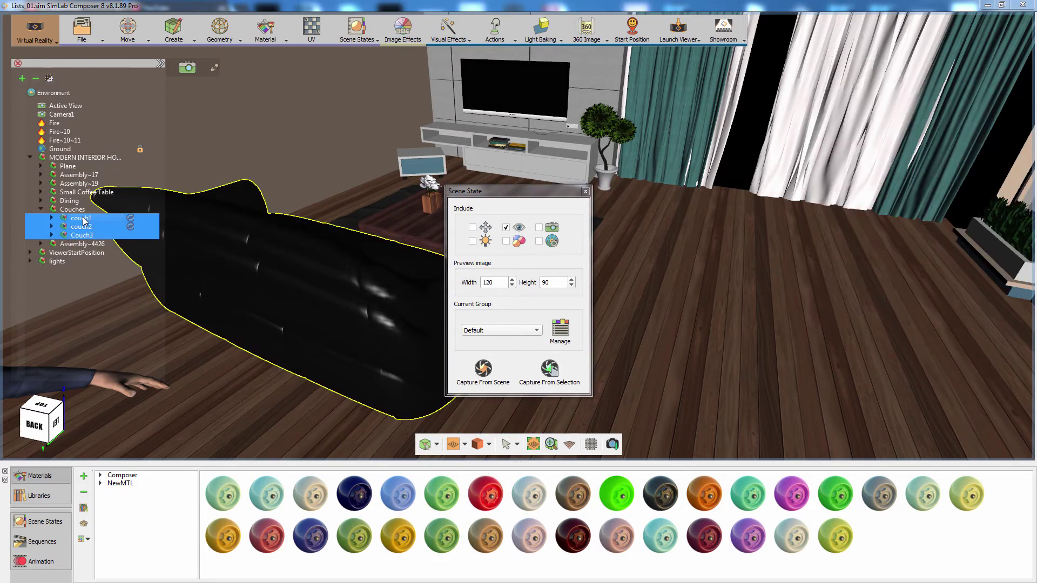
pyautogui.click(550, 368)
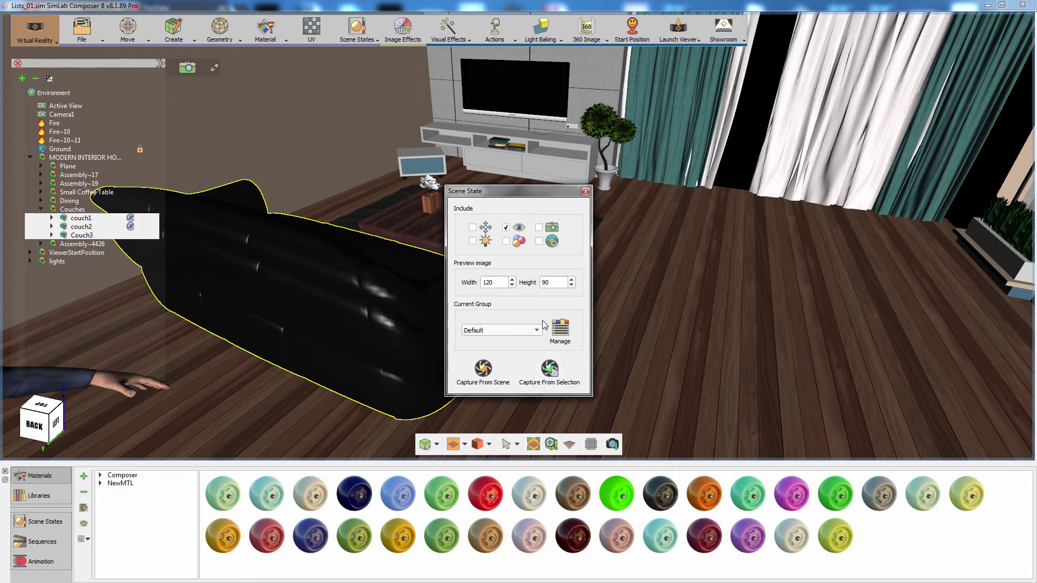
pyautogui.click(585, 192)
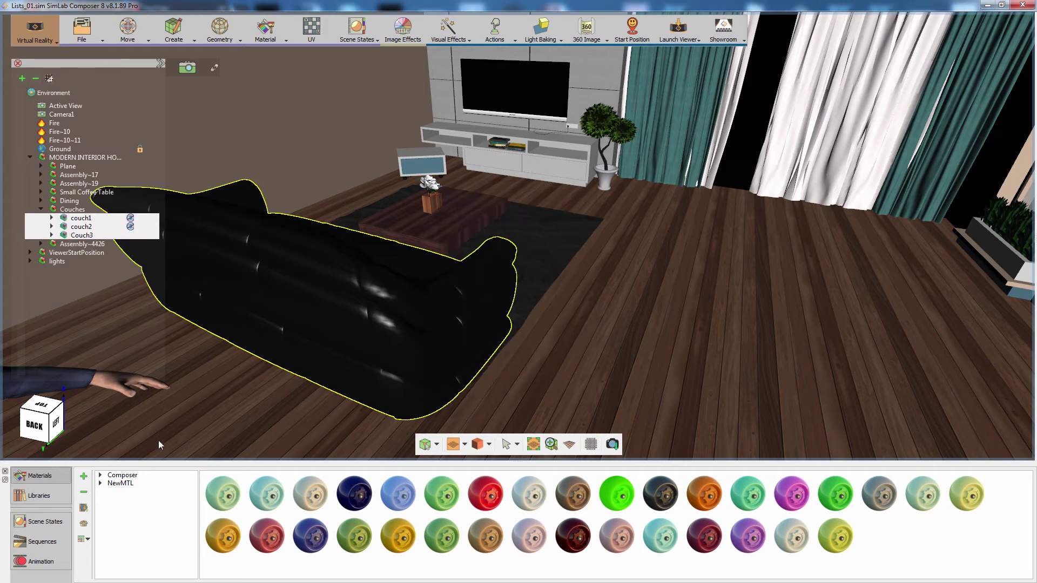
# Step: Test the couch scene states Scene42, Scene43 and Scene44 in the scene, finishing with Scene42 applied
pyautogui.click(43, 521)
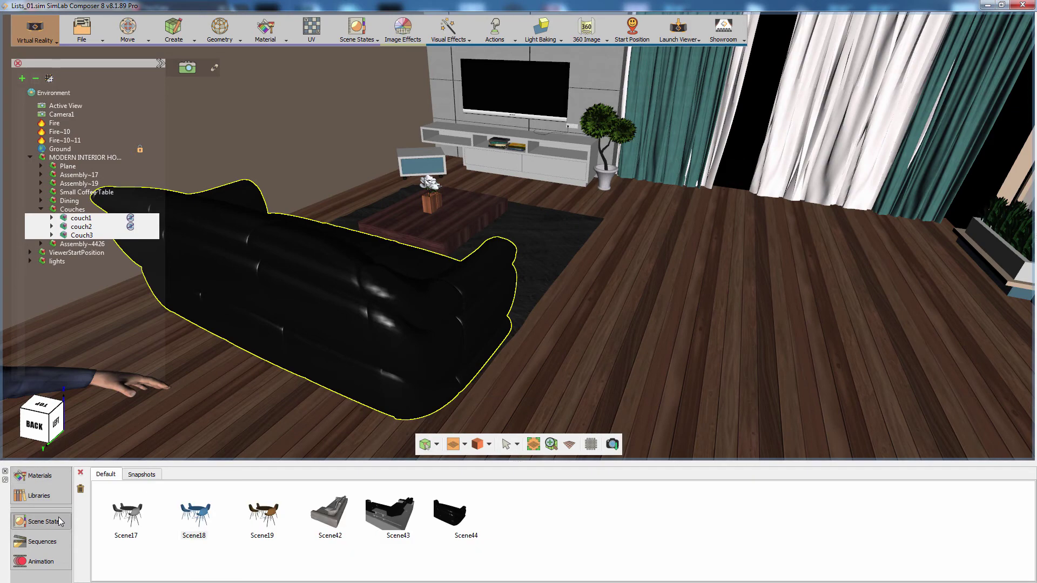
pyautogui.click(330, 513)
pyautogui.click(382, 522)
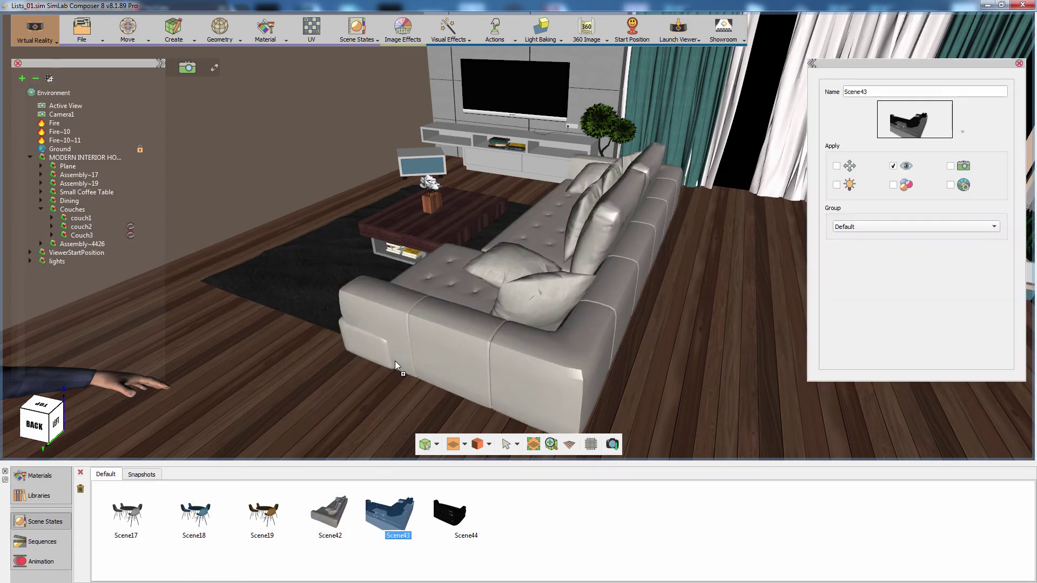
pyautogui.click(450, 515)
pyautogui.moveTo(415, 385); pyautogui.dragTo(415, 385)
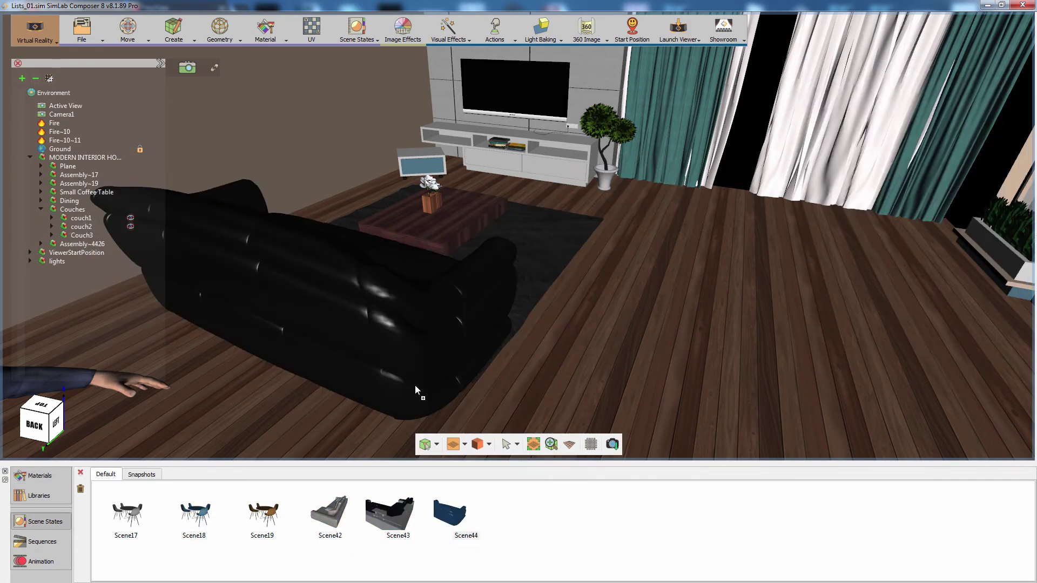
pyautogui.moveTo(329, 513); pyautogui.dragTo(378, 405)
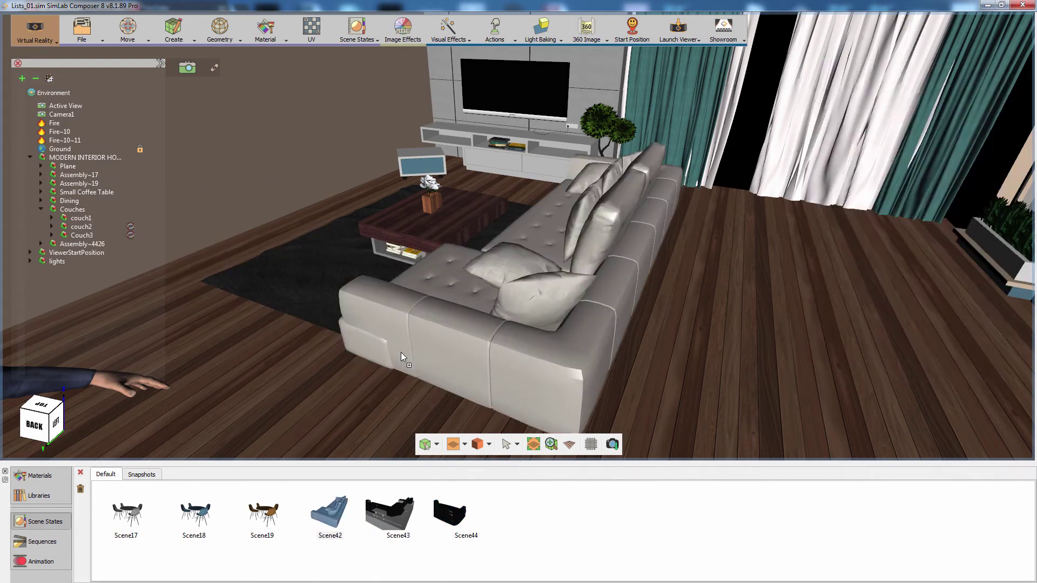
# Step: Reopen Visualize Scene Options and add the Couches group as a new trigger
pyautogui.click(498, 37)
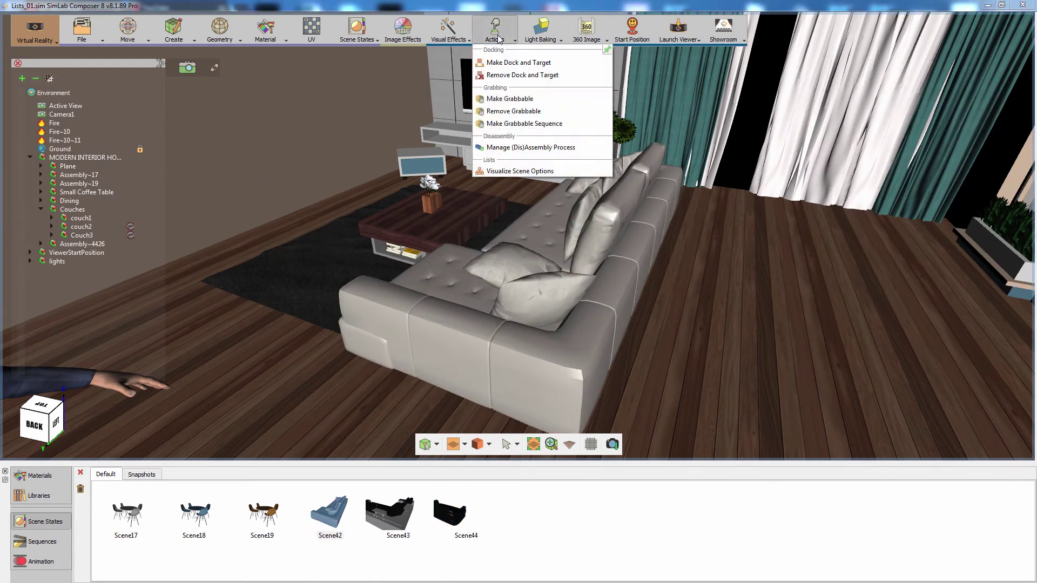
pyautogui.click(507, 171)
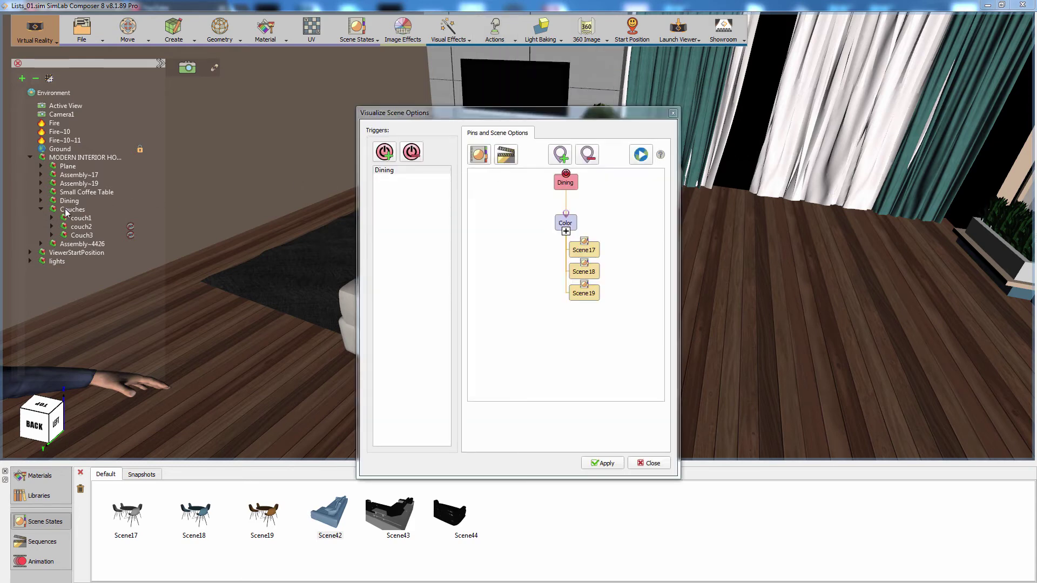
pyautogui.click(70, 210)
pyautogui.moveTo(425, 121); pyautogui.dragTo(535, 104)
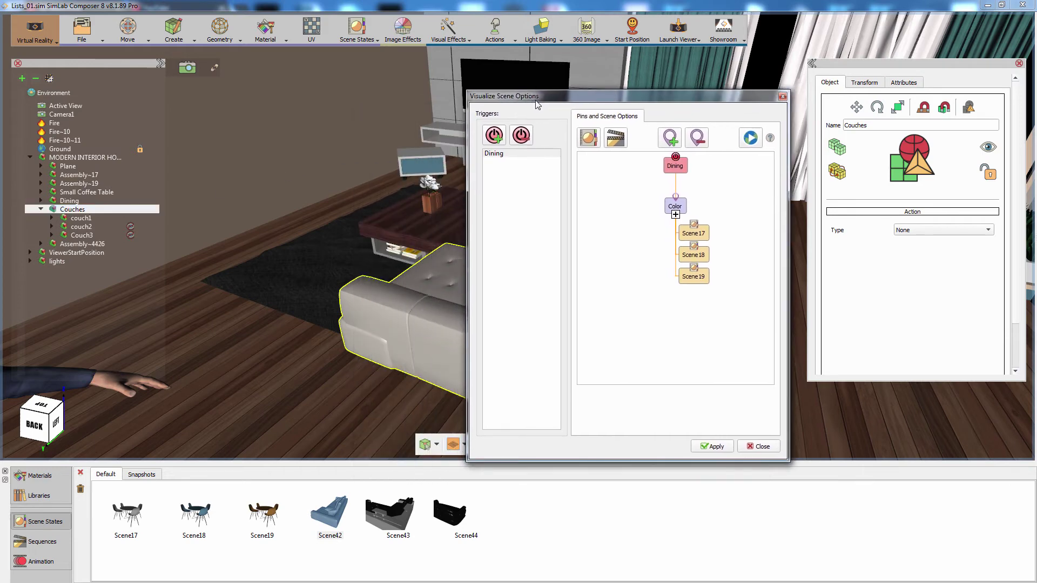
pyautogui.click(495, 135)
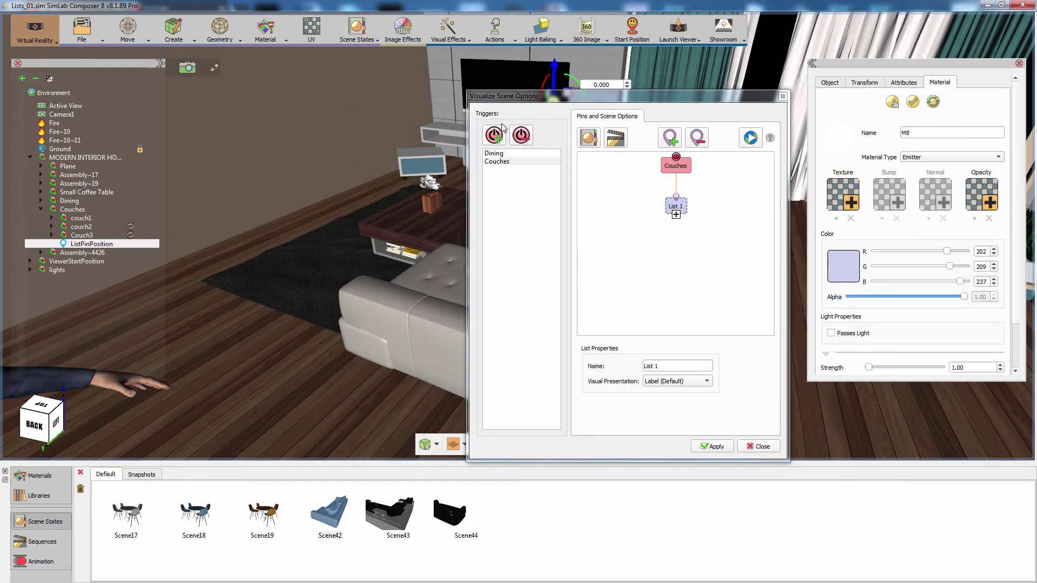
# Step: Raise the Couches list pin and position it above the coffee table near the flower vase
pyautogui.moveTo(517, 101); pyautogui.dragTo(570, 265)
pyautogui.moveTo(538, 112); pyautogui.dragTo(441, 194)
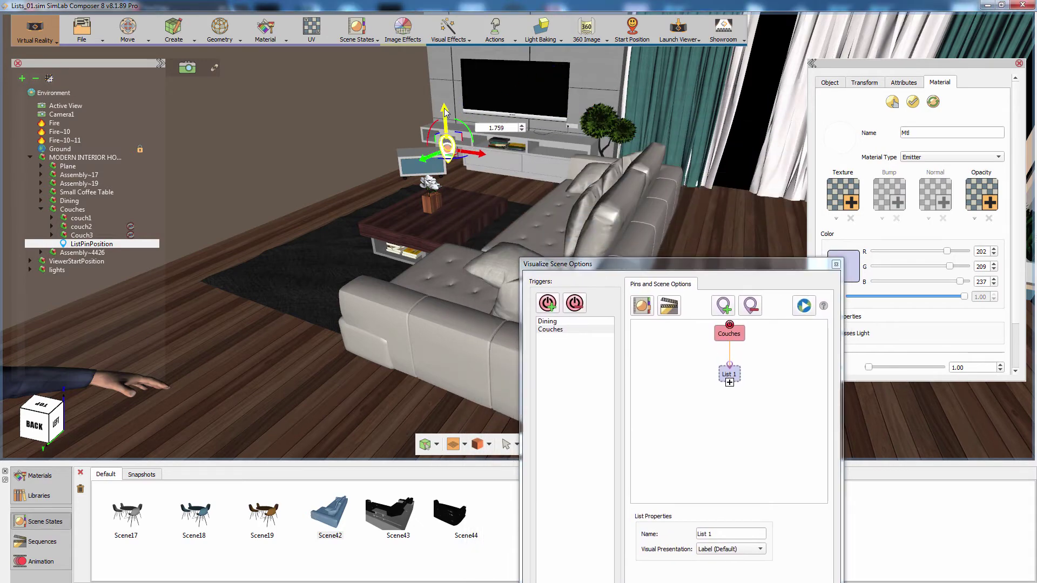
pyautogui.moveTo(444, 110); pyautogui.dragTo(445, 138)
pyautogui.moveTo(445, 141); pyautogui.dragTo(478, 200, button='middle')
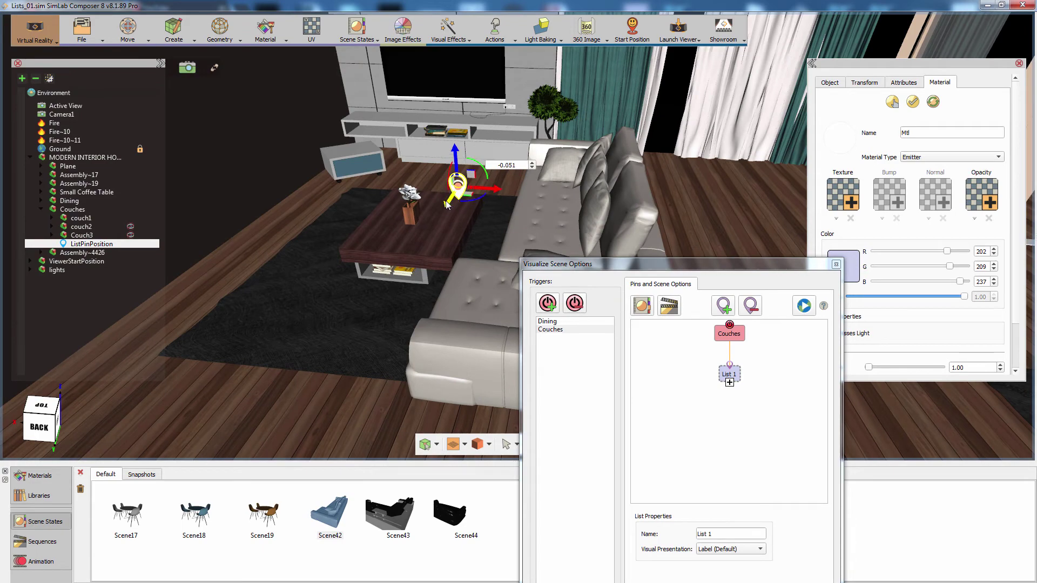
pyautogui.moveTo(492, 193); pyautogui.dragTo(438, 173)
pyautogui.moveTo(458, 179); pyautogui.dragTo(516, 184, button='middle')
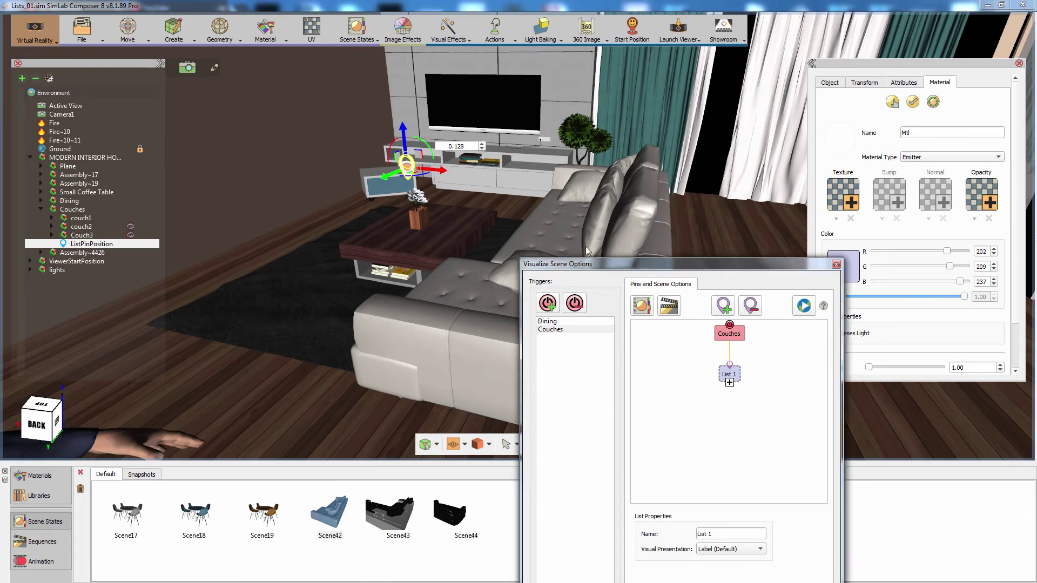
# Step: Add the scene states Scene42, Scene43 and Scene44 to List 1 under the Couches trigger
pyautogui.moveTo(582, 264); pyautogui.dragTo(579, 114)
pyautogui.moveTo(337, 512); pyautogui.dragTo(727, 228)
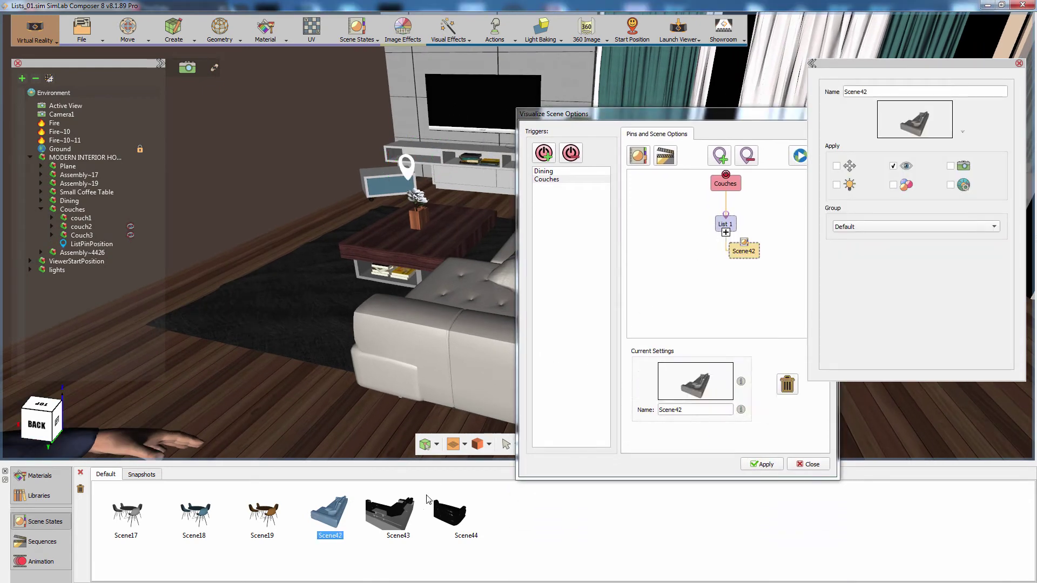
pyautogui.moveTo(399, 510); pyautogui.dragTo(727, 227)
pyautogui.moveTo(455, 513); pyautogui.dragTo(723, 228)
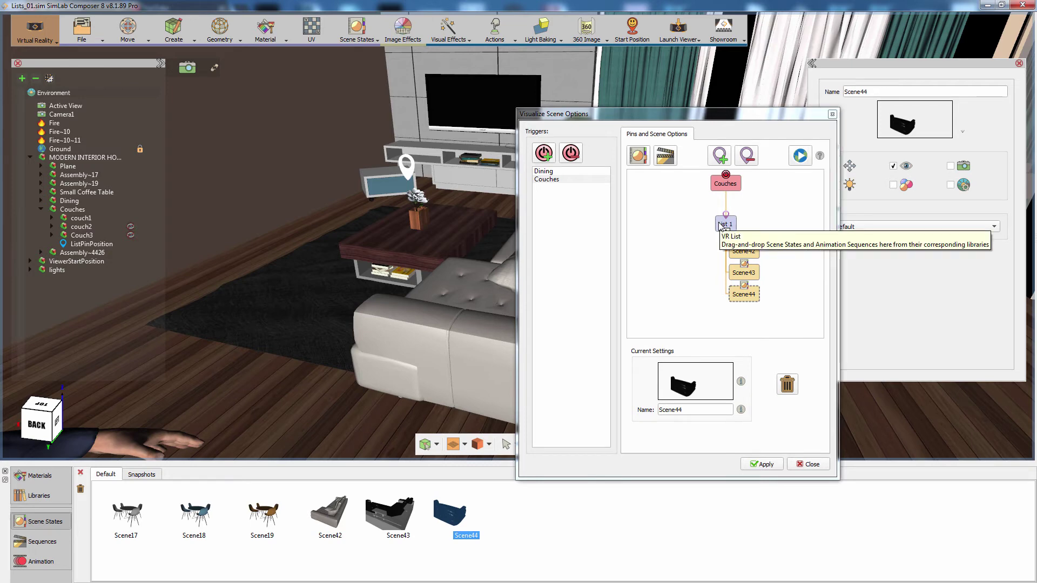
# Step: Rename List 1 to Couches Options and set its visual presentation to Model from 3D Scene
pyautogui.click(724, 225)
pyautogui.tripleClick(697, 384)
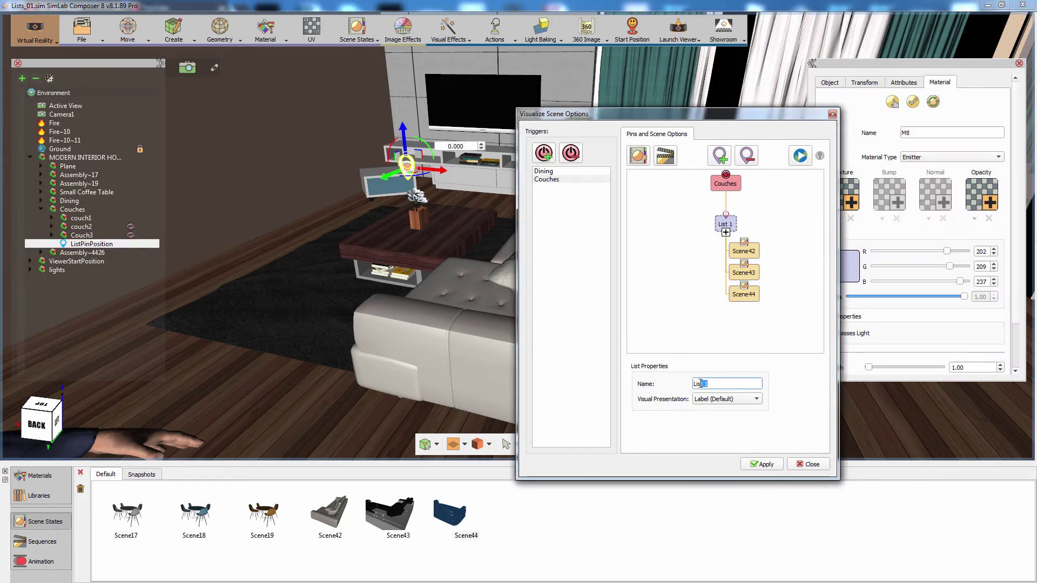
pyautogui.write('Couches Options')
pyautogui.click(724, 399)
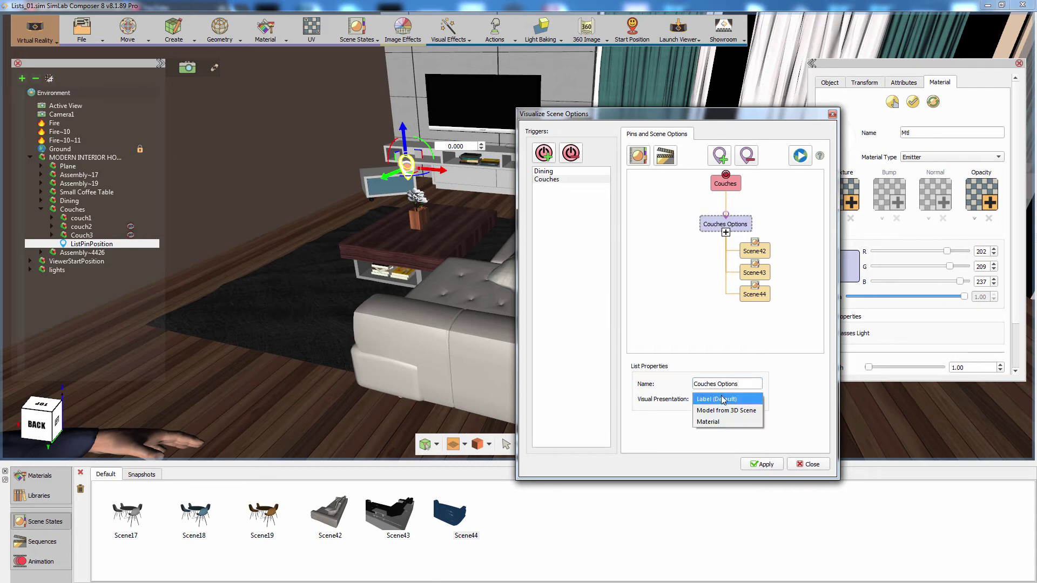
pyautogui.click(719, 411)
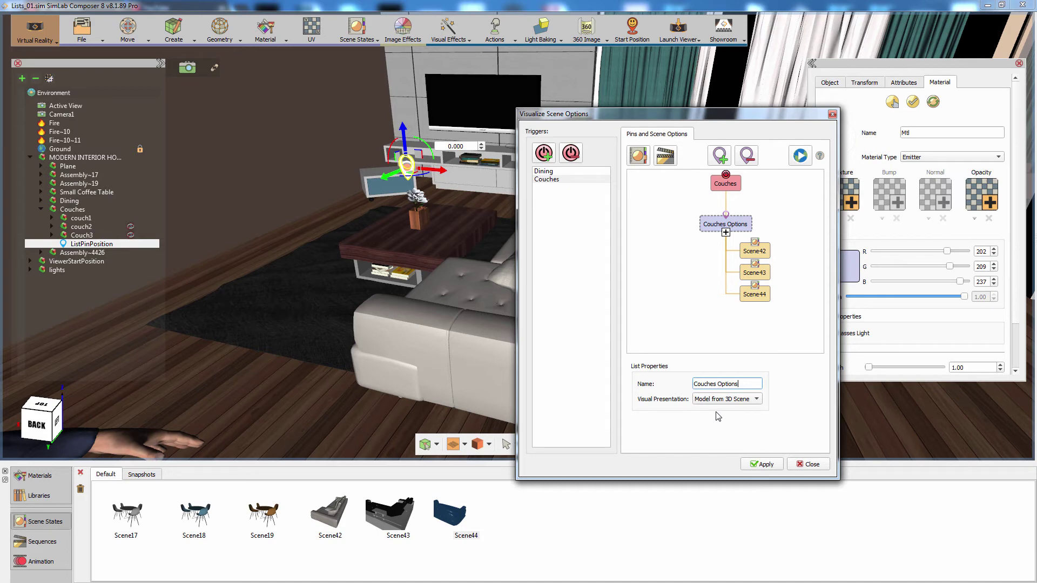
# Step: Assign the couch1 model to Scene42 and the couch2 model to Scene43 in the Couches Options list
pyautogui.click(763, 254)
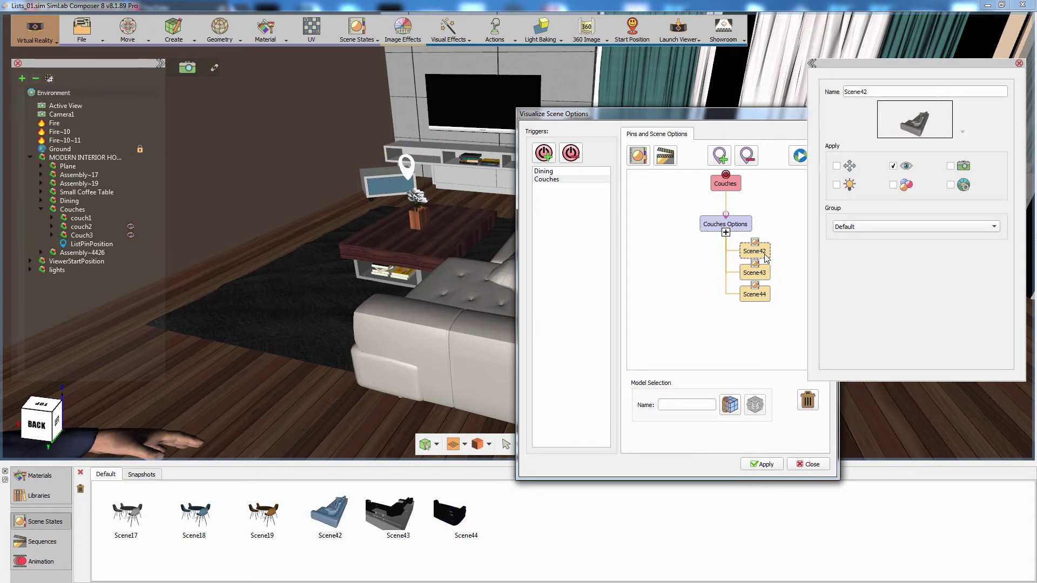
pyautogui.click(80, 219)
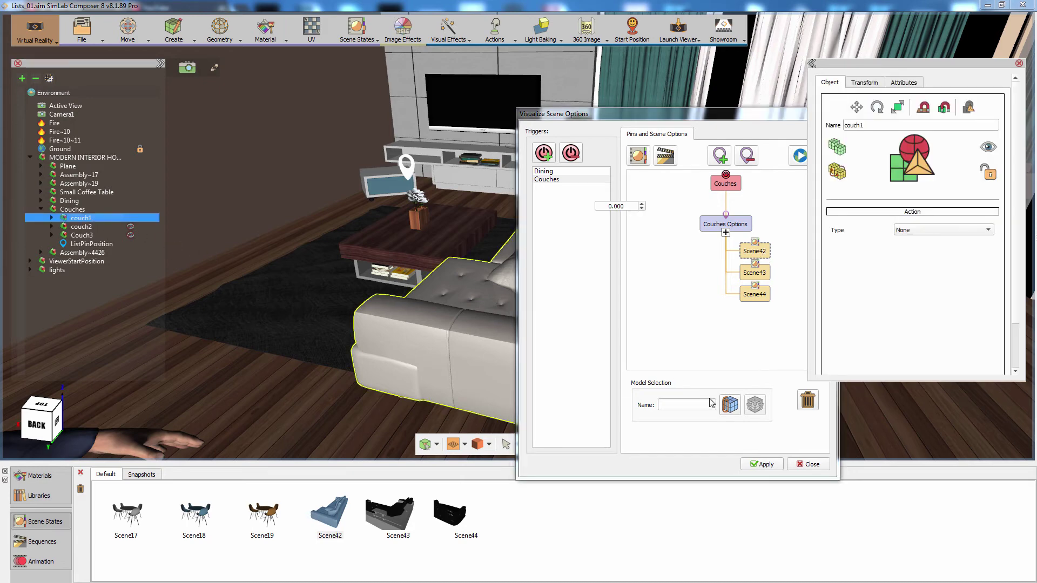
pyautogui.click(728, 405)
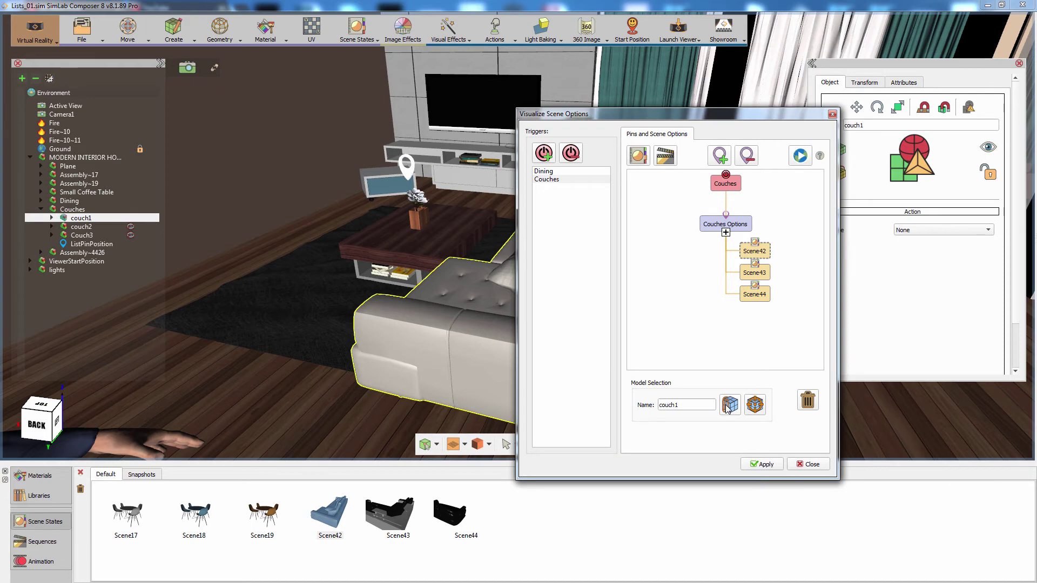
pyautogui.click(748, 277)
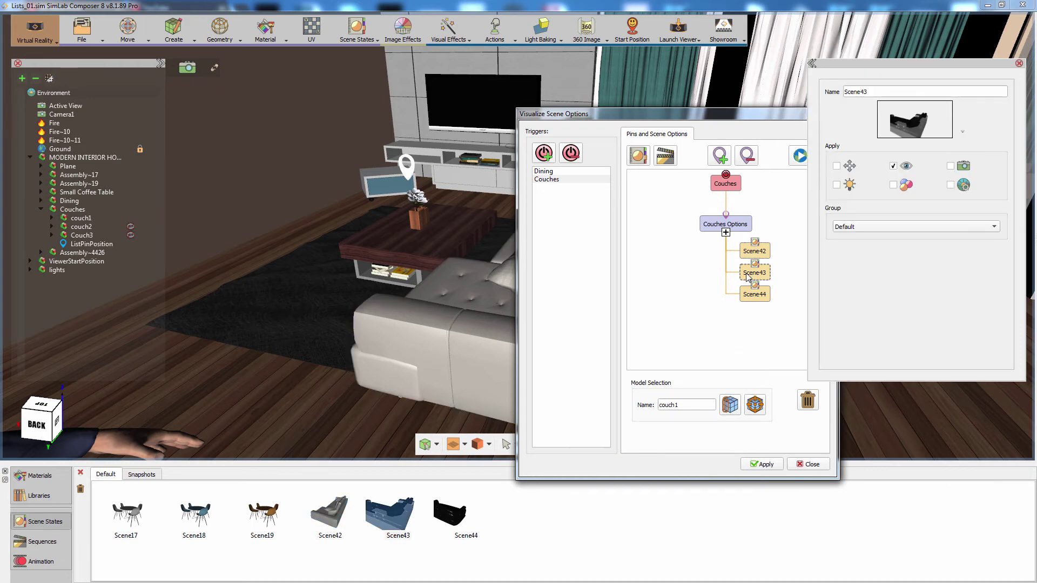
pyautogui.click(80, 228)
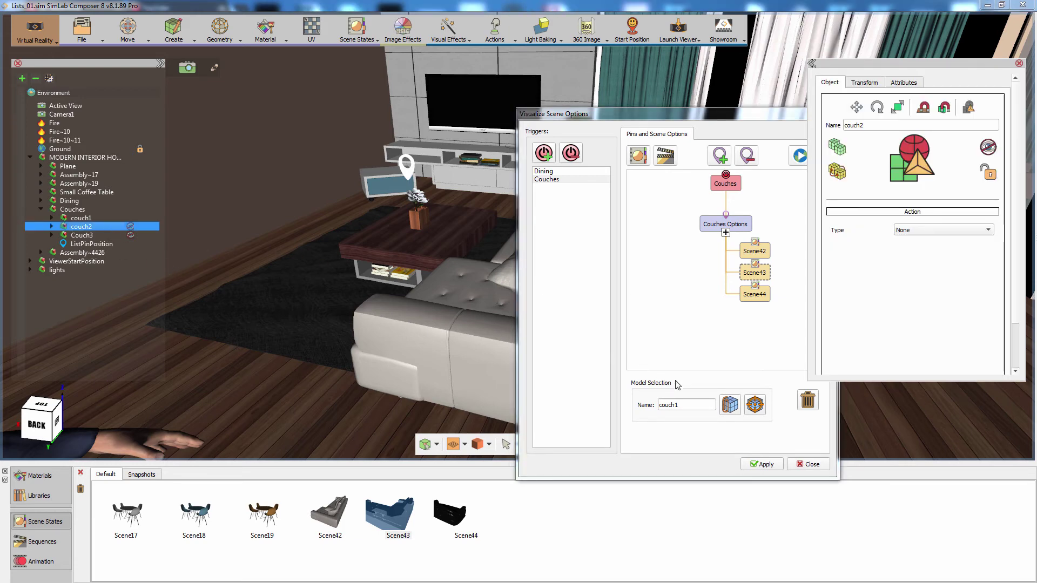
pyautogui.click(730, 406)
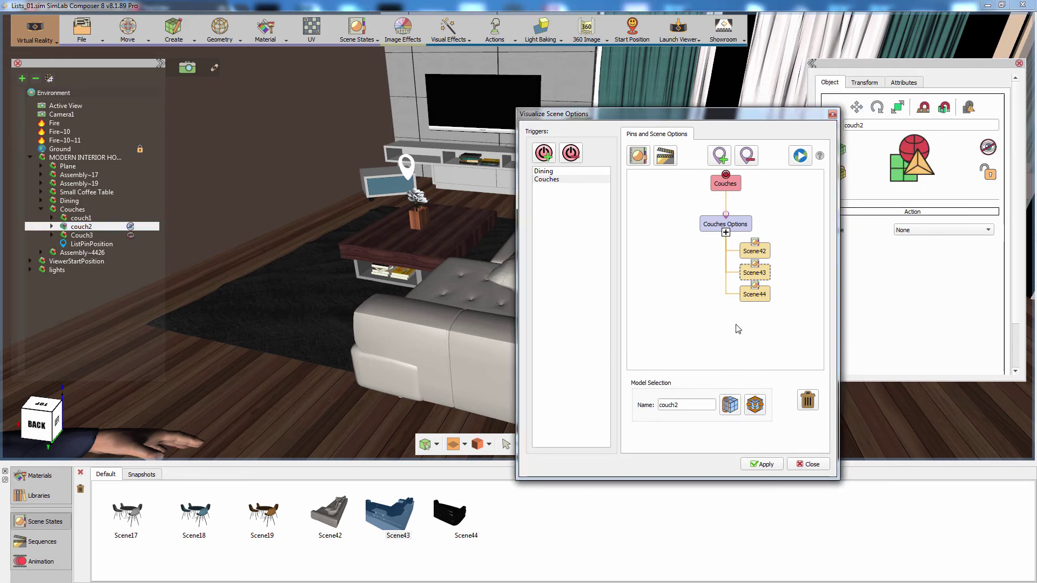
# Step: Assign the Couch3 model to Scene44, recheck the model assignments of the scene states, and apply the scene options
pyautogui.click(749, 300)
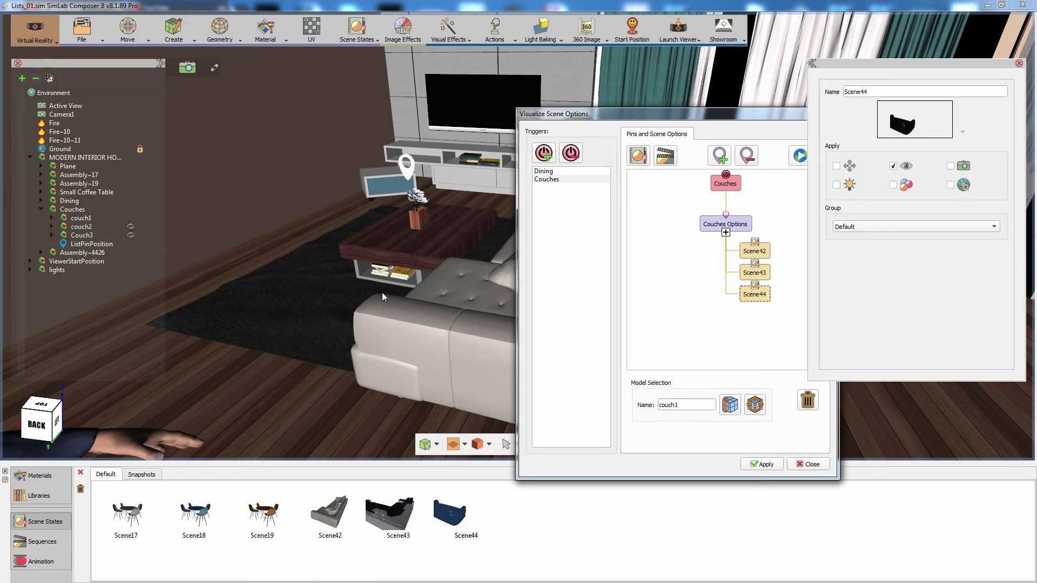
pyautogui.click(81, 235)
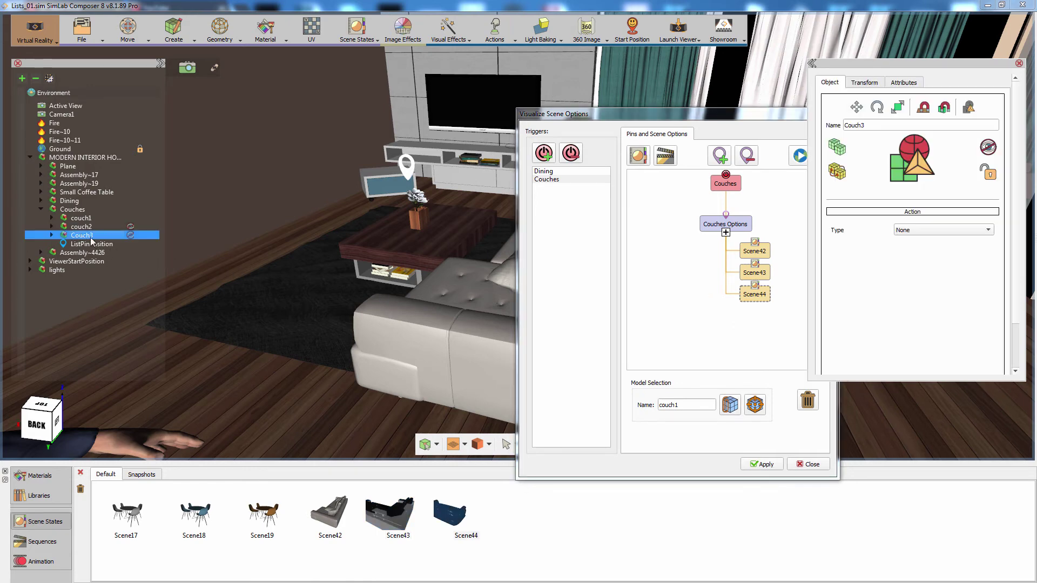
pyautogui.click(731, 406)
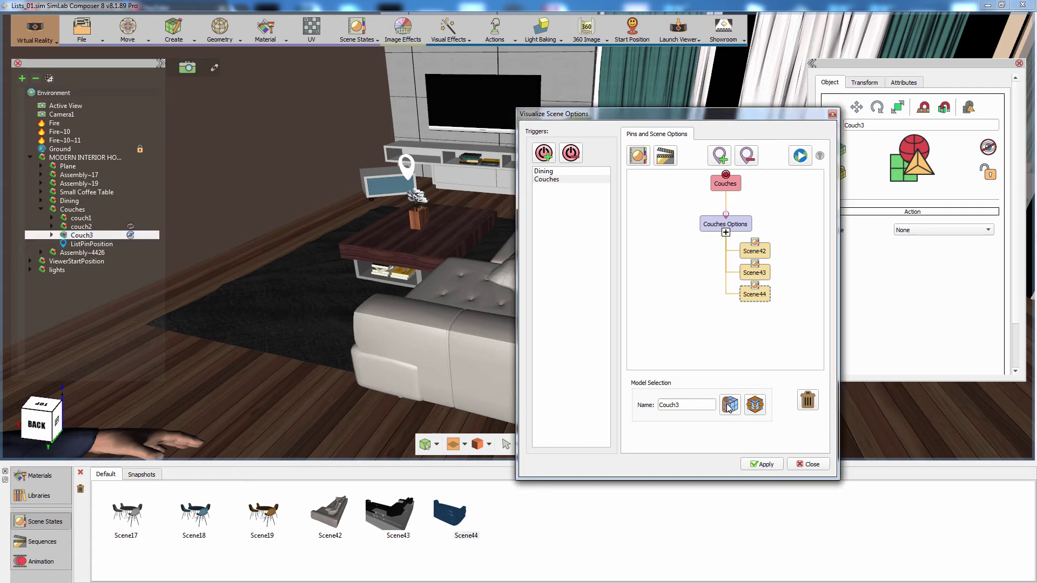
pyautogui.click(754, 273)
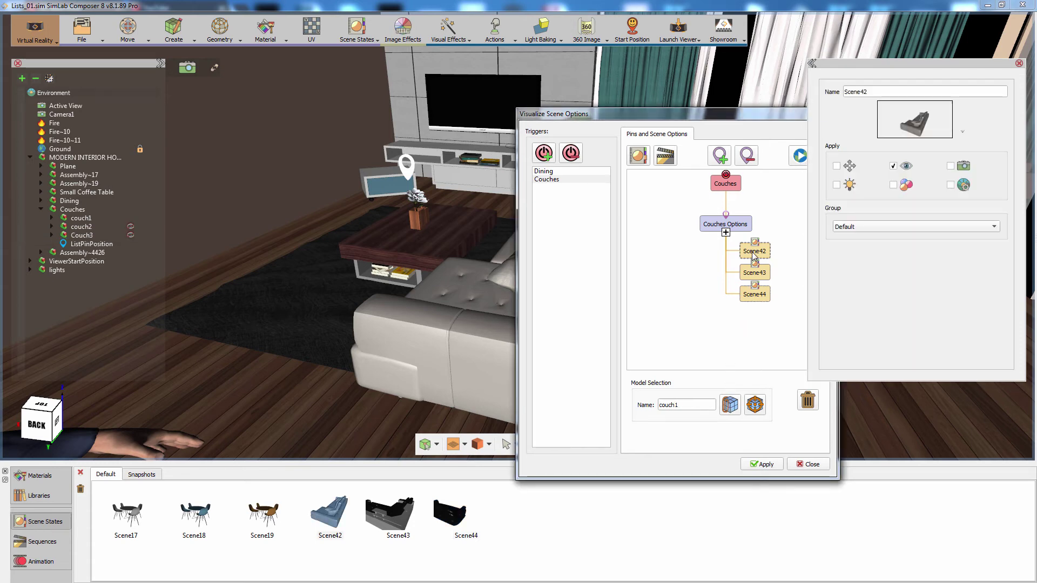
pyautogui.click(747, 297)
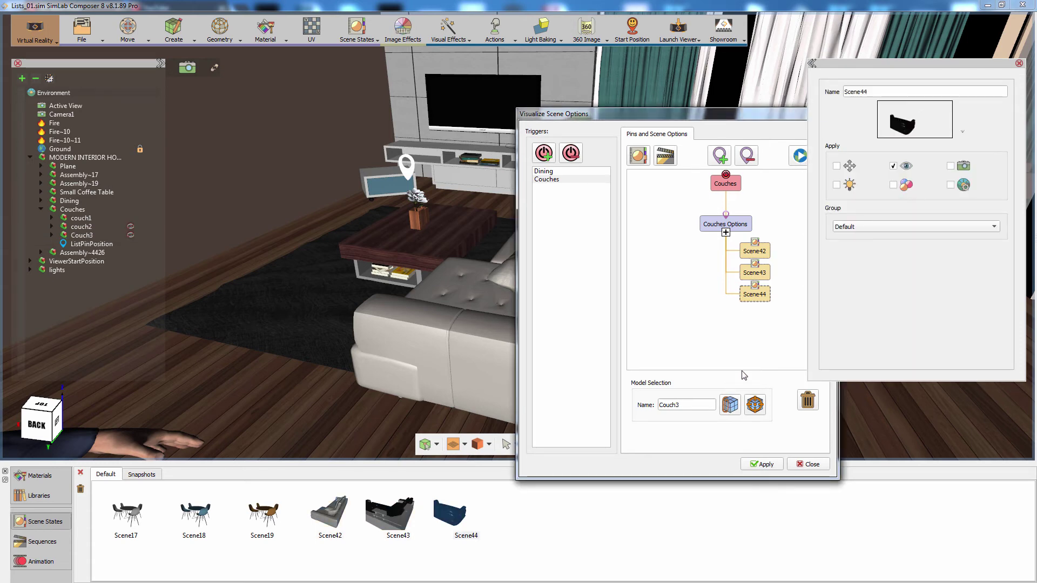
pyautogui.click(751, 466)
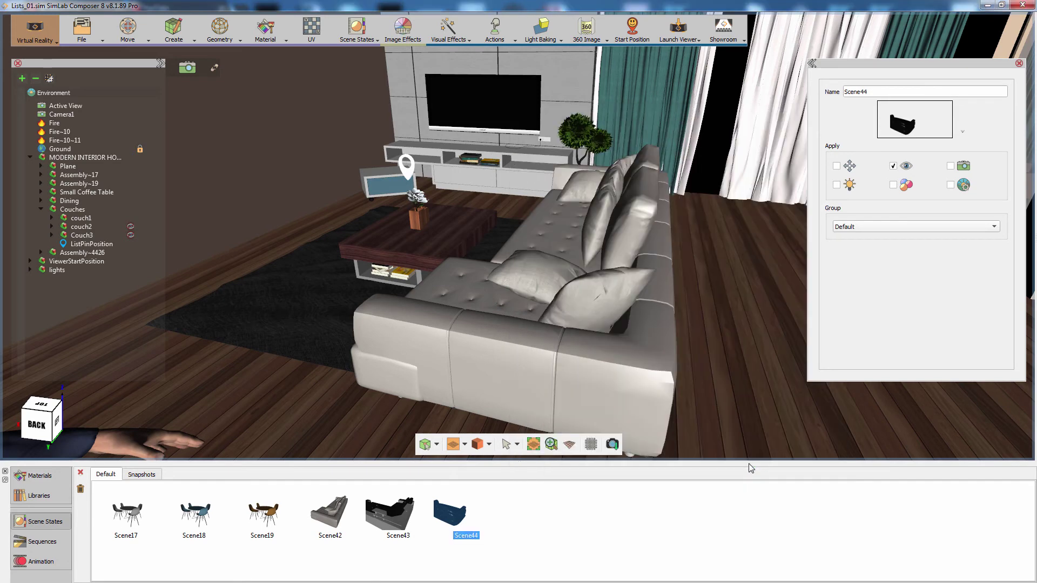
# Step: Set both the strength and visible strength of the Couches list pin's emitter material to 5
pyautogui.click(406, 167)
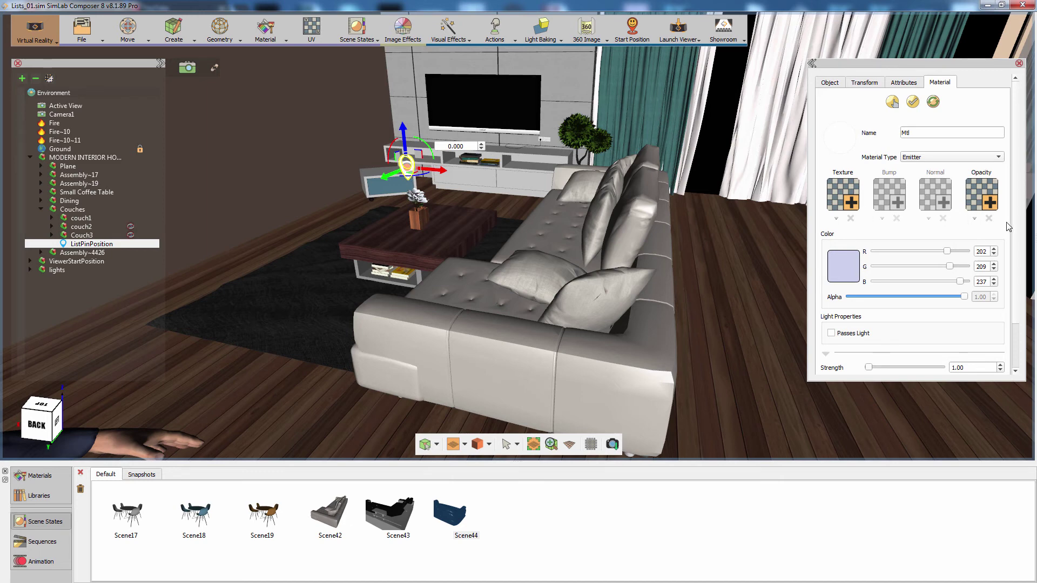
pyautogui.scroll(-1, 1007, 296)
pyautogui.moveTo(975, 314); pyautogui.dragTo(919, 331)
pyautogui.write('55')
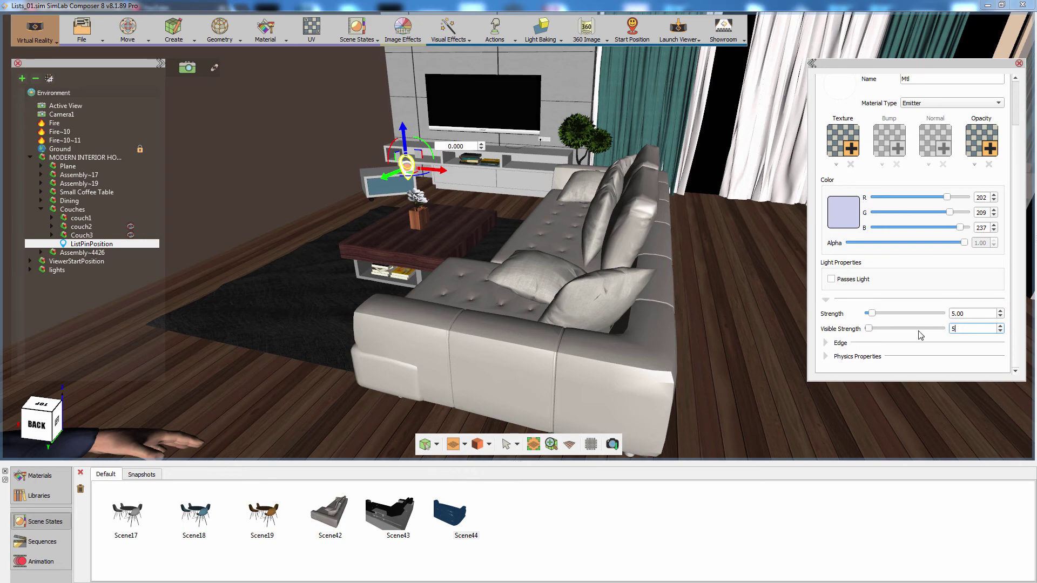
pyautogui.press('Return')
# Step: Change the Couches list pin's emitter colour to pale yellow #ede180
pyautogui.click(849, 211)
pyautogui.click(989, 192)
pyautogui.click(989, 180)
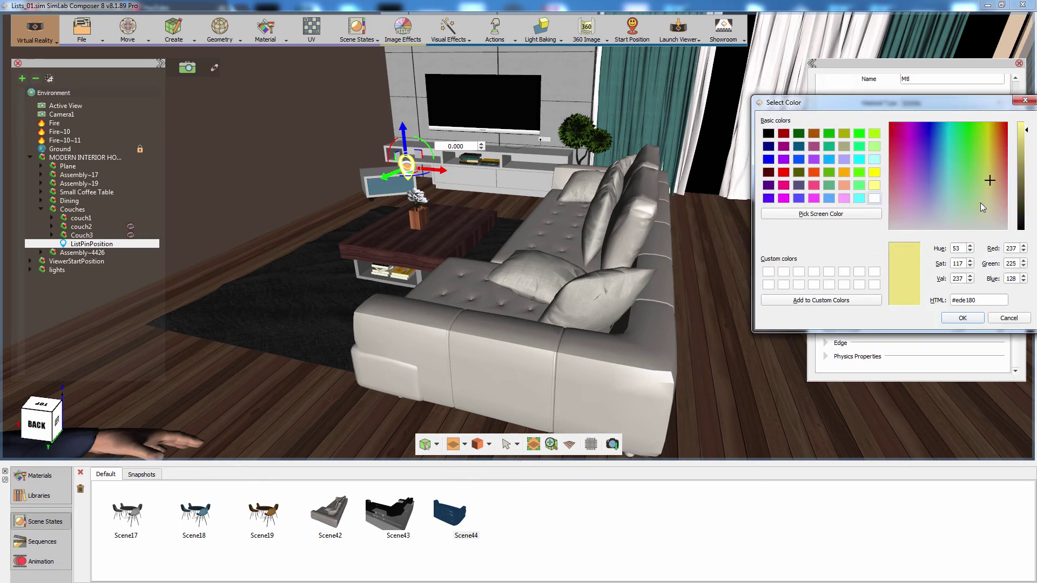
pyautogui.click(962, 318)
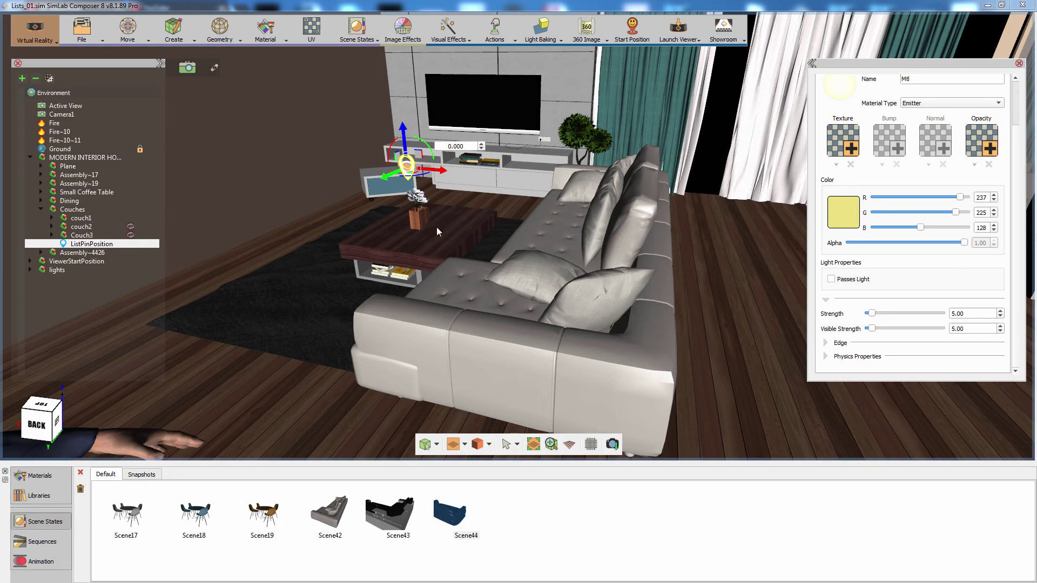
# Step: Scale up the Couches list pin above the flower vase by a factor of about 1.309
pyautogui.moveTo(437, 229); pyautogui.dragTo(465, 255, button='middle')
pyautogui.scroll(3, 465, 254)
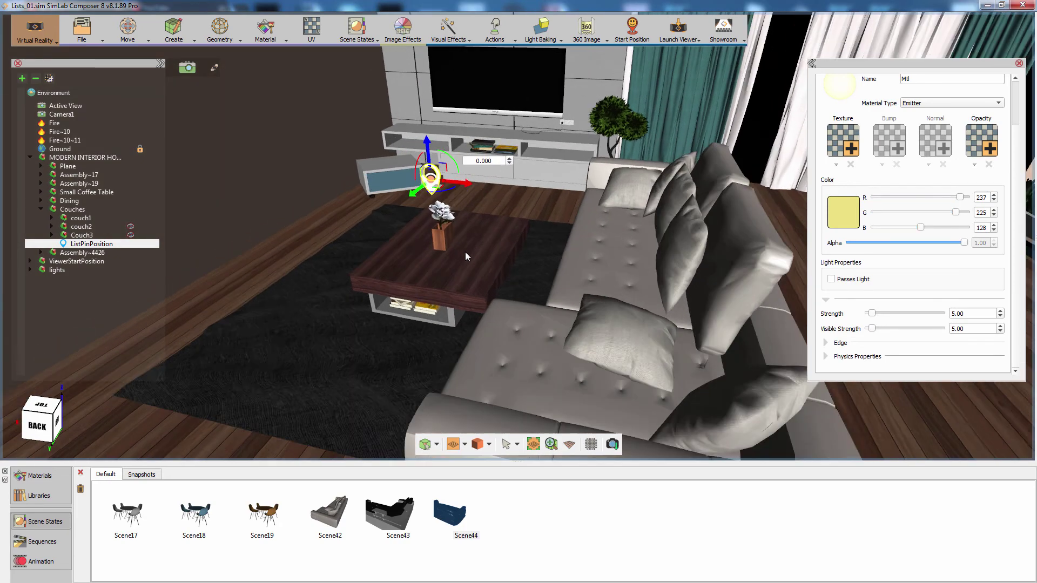
pyautogui.scroll(1, 465, 254)
pyautogui.moveTo(420, 174); pyautogui.dragTo(426, 169)
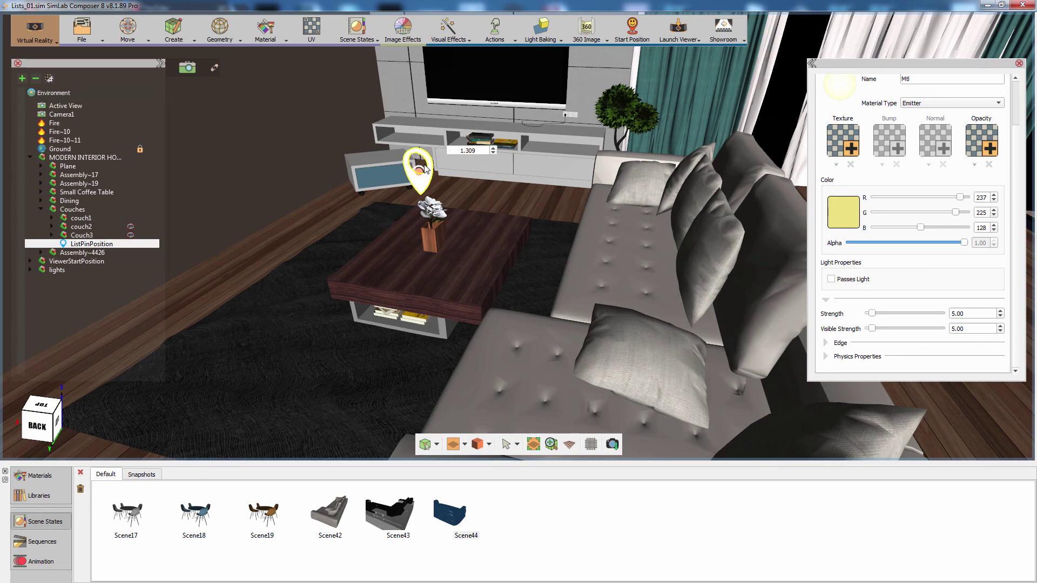
pyautogui.scroll(-2, 430, 238)
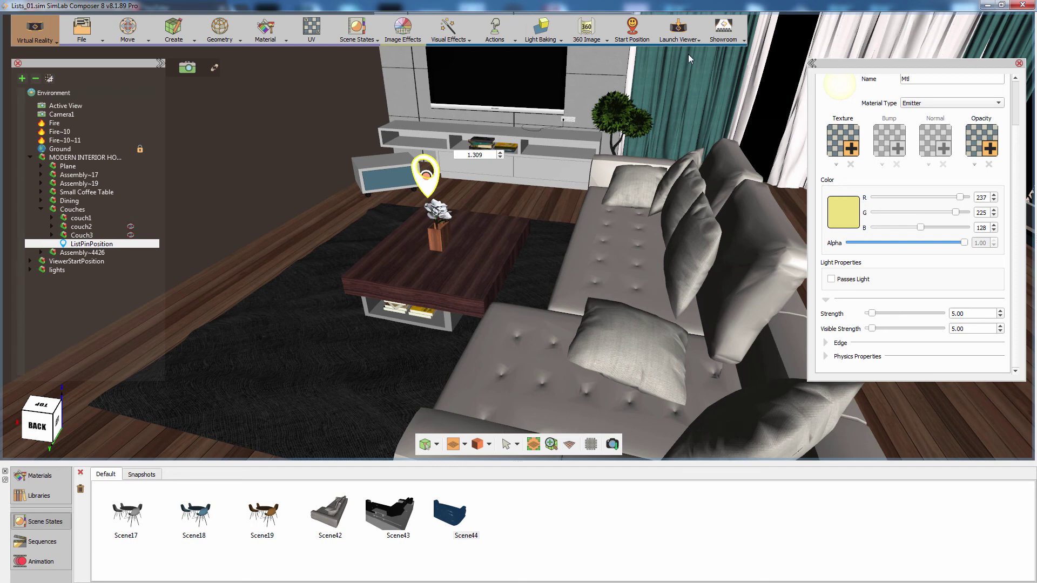
# Step: Launch the viewer in Desktop Mode and open the couch model list from the pin above the coffee table
pyautogui.click(679, 29)
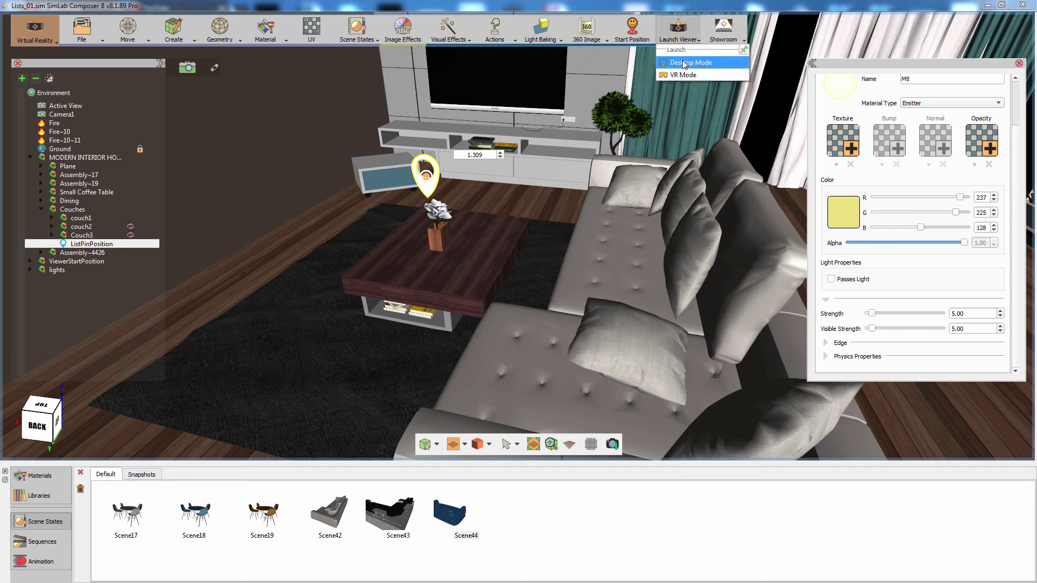
pyautogui.click(683, 62)
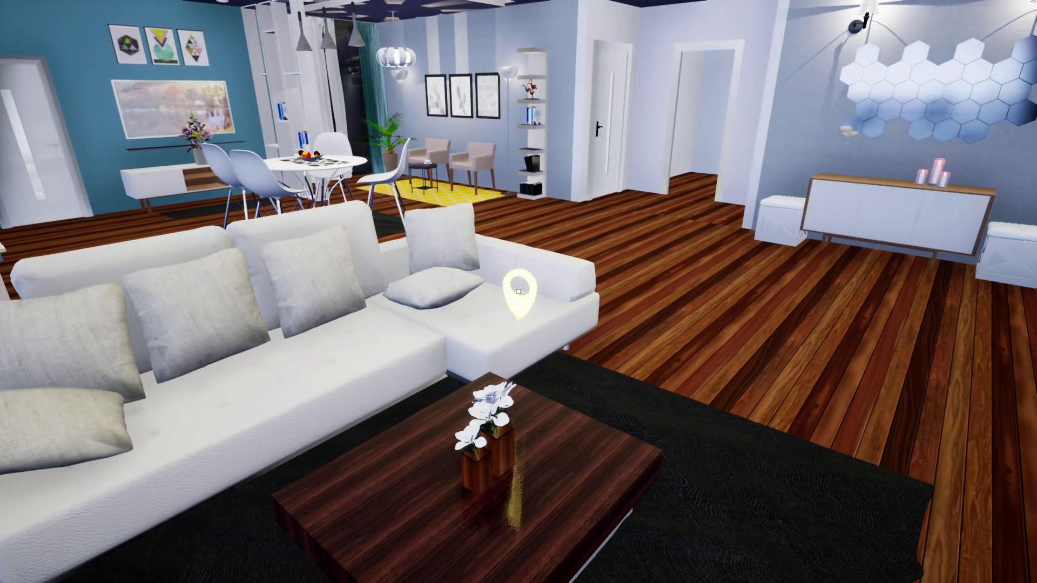
pyautogui.click(518, 292)
pyautogui.click(521, 285)
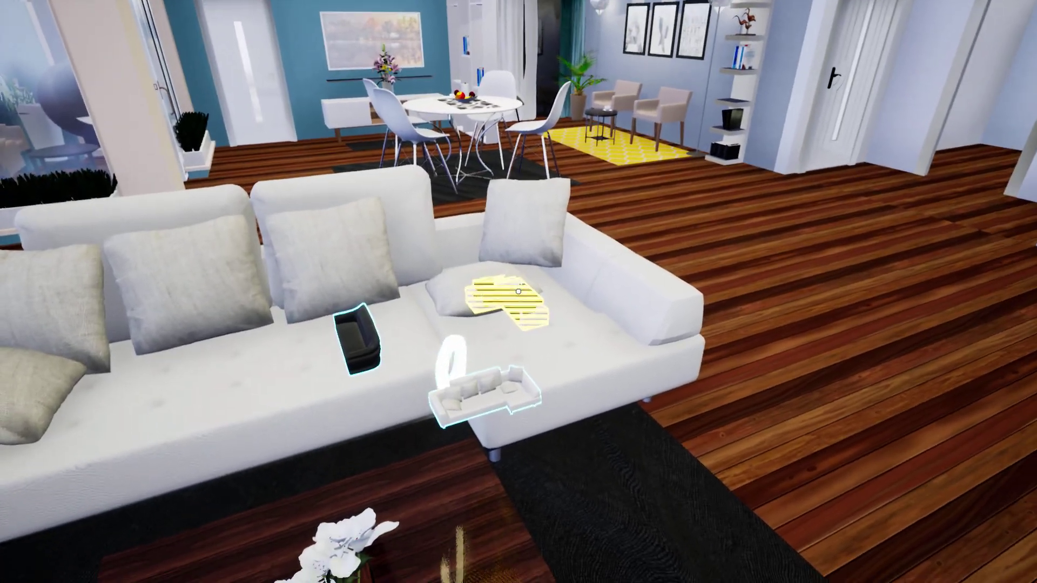
# Step: Test the Couches Options list by switching the living room couch between the 3D model previews
pyautogui.click(519, 292)
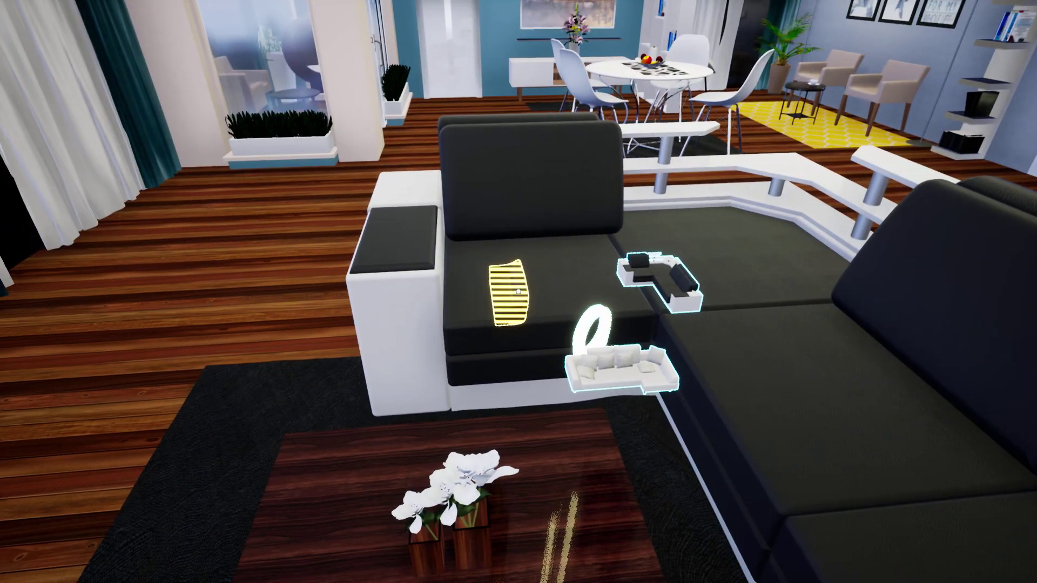
pyautogui.click(518, 291)
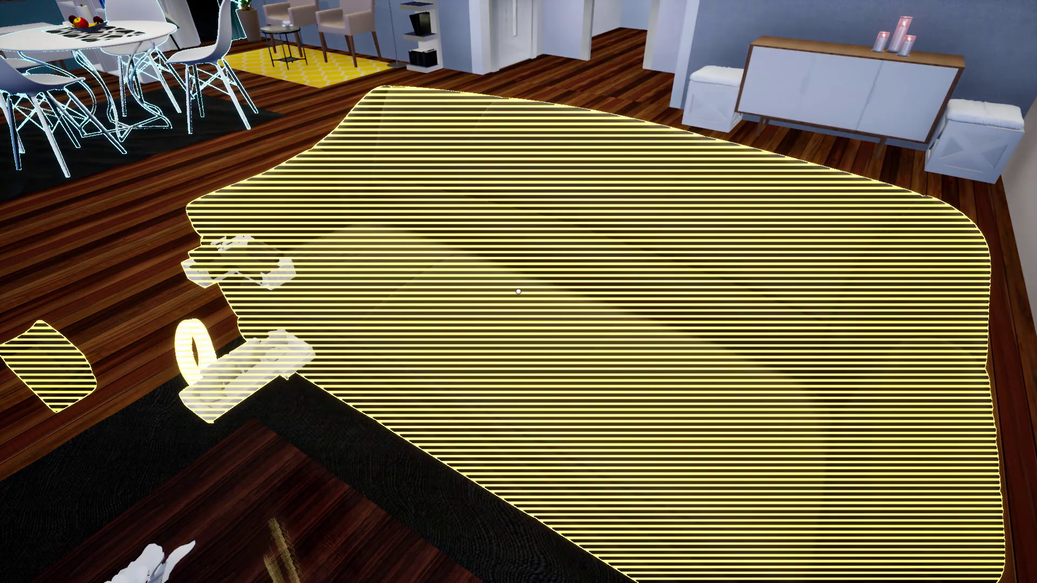
pyautogui.click(518, 291)
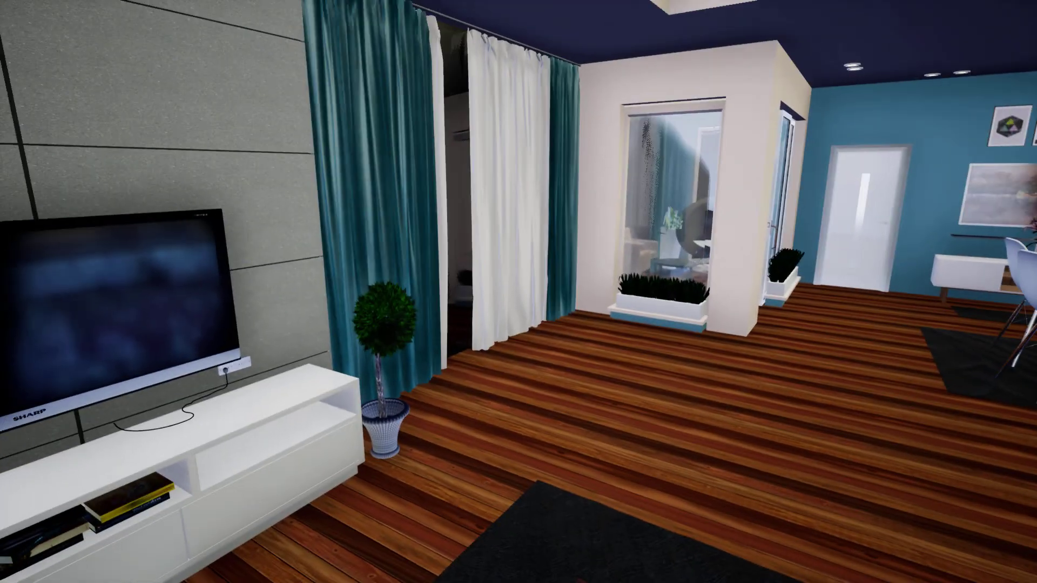